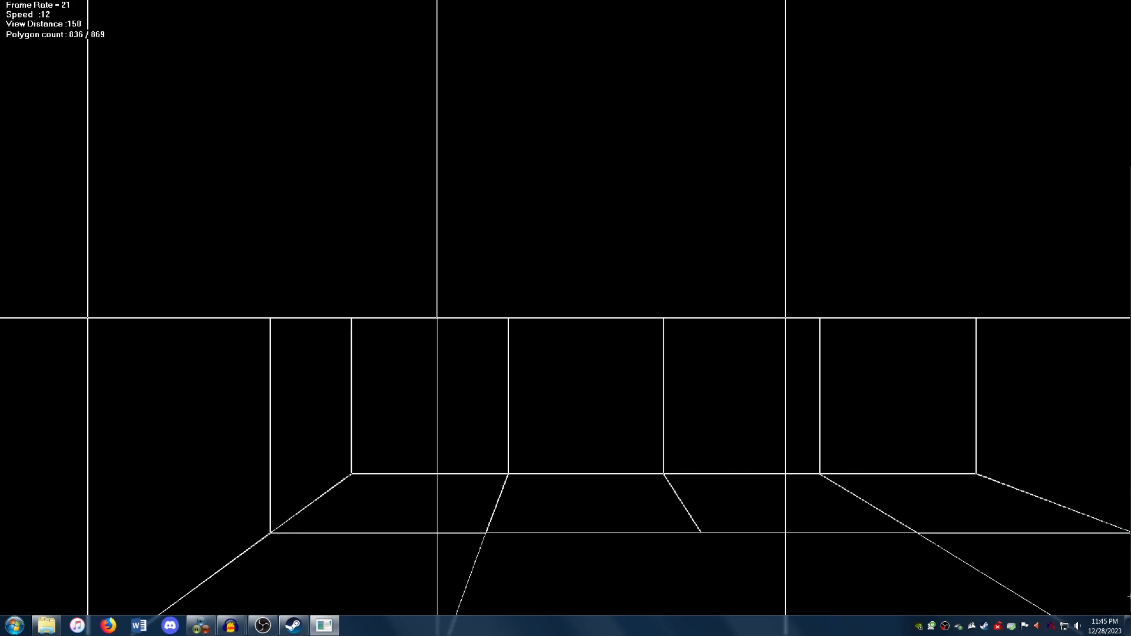
Step: Change the object type of the lift platform in the room's floor recess to a placed object
key(Down)
key(Left)
key(Page_Down)
key(Left)
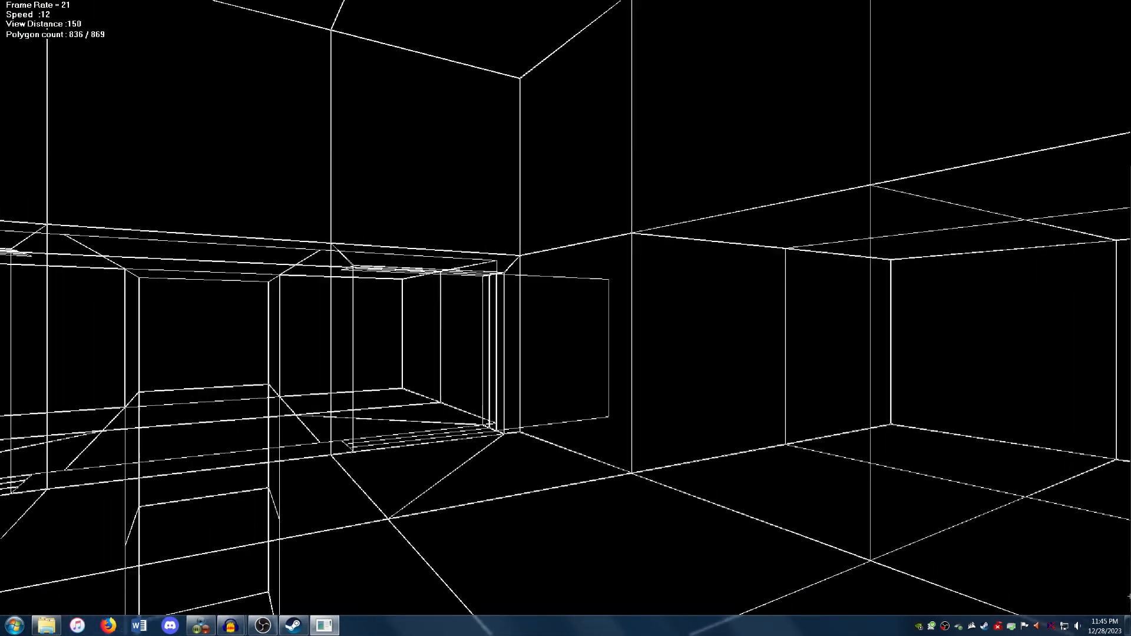
key(Left)
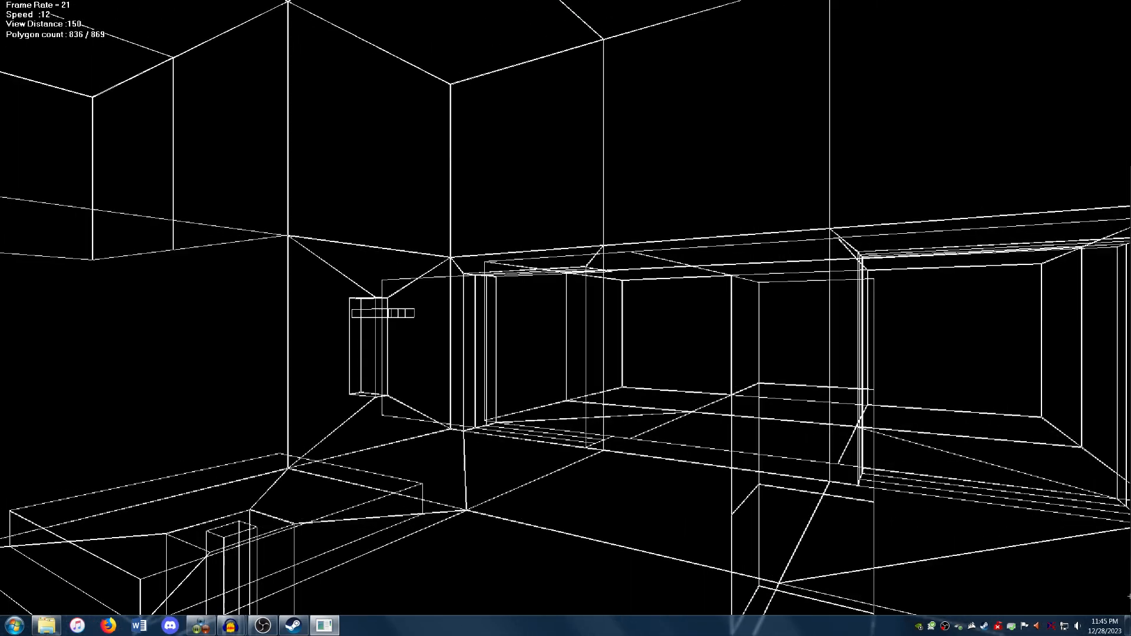
key(Left)
key(Up)
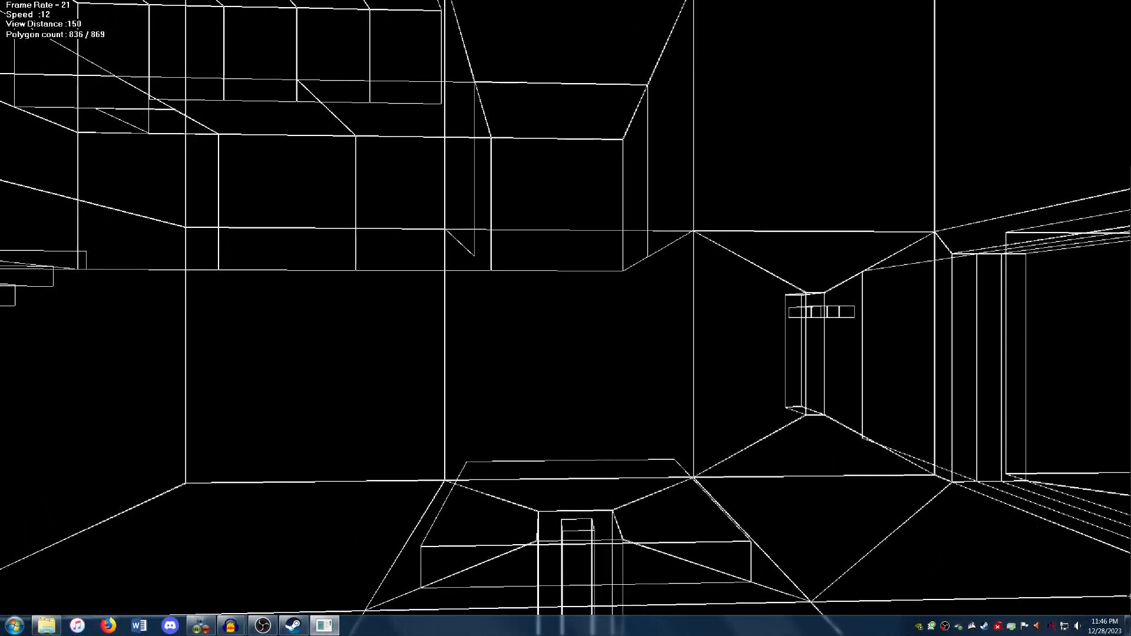
key(Up)
key(Page_Down)
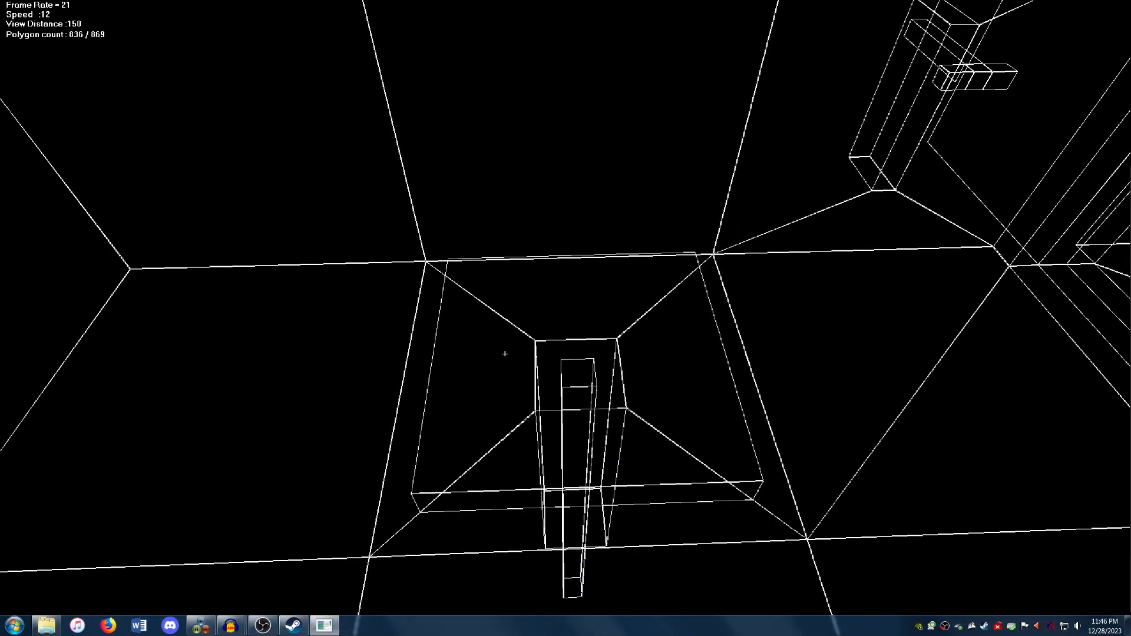
key(Down)
click(537, 417)
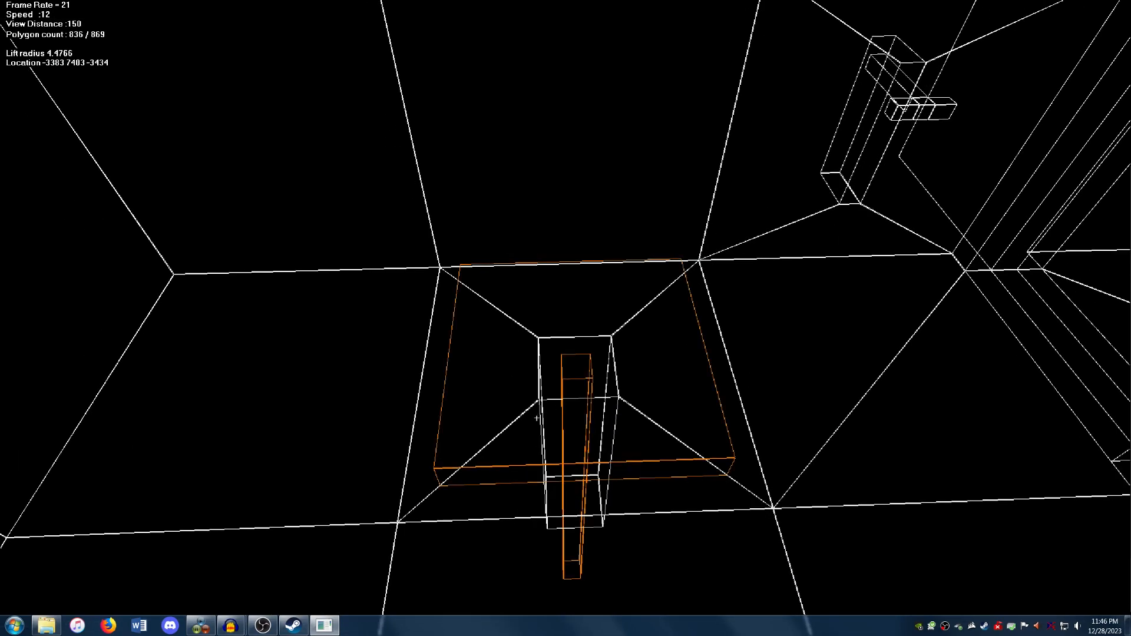
key(Page_Down)
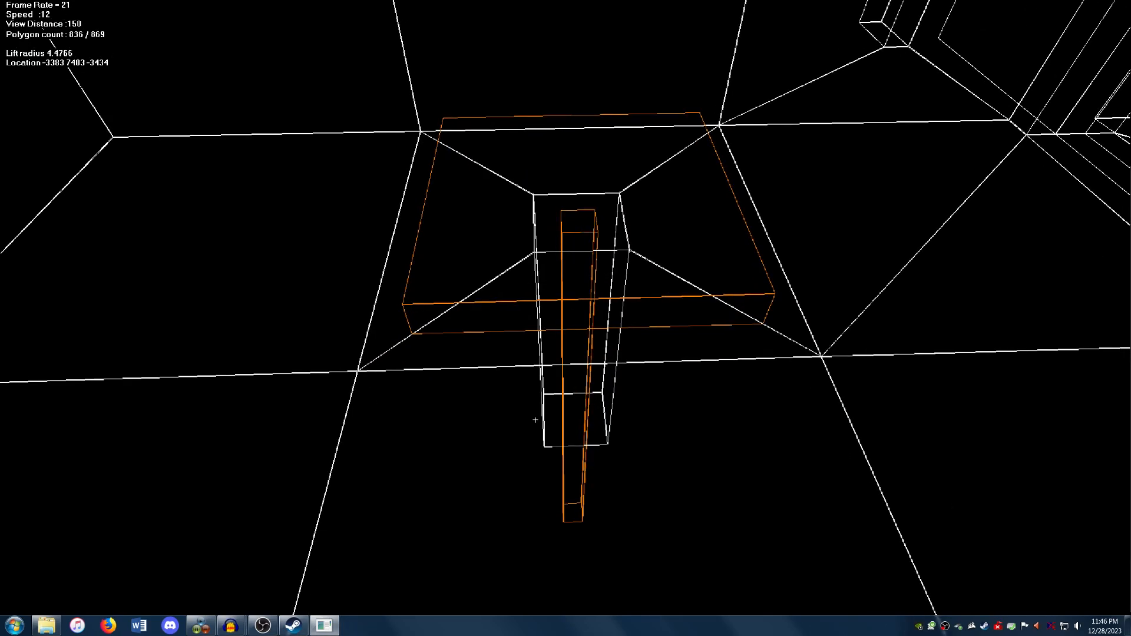
key(Page_Up)
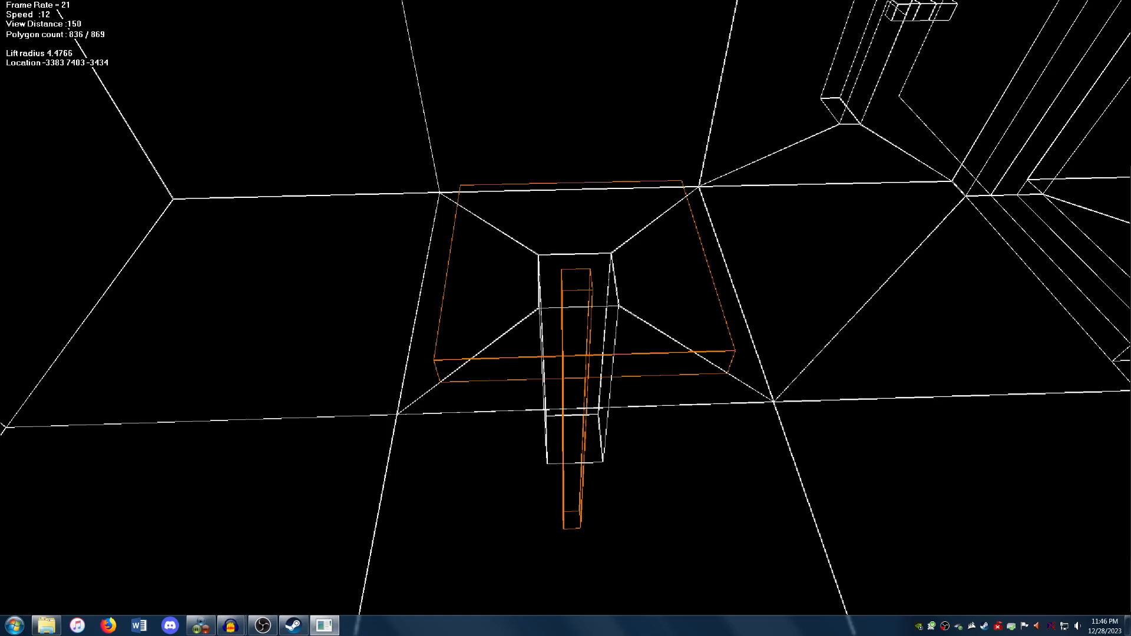
click(70, 5)
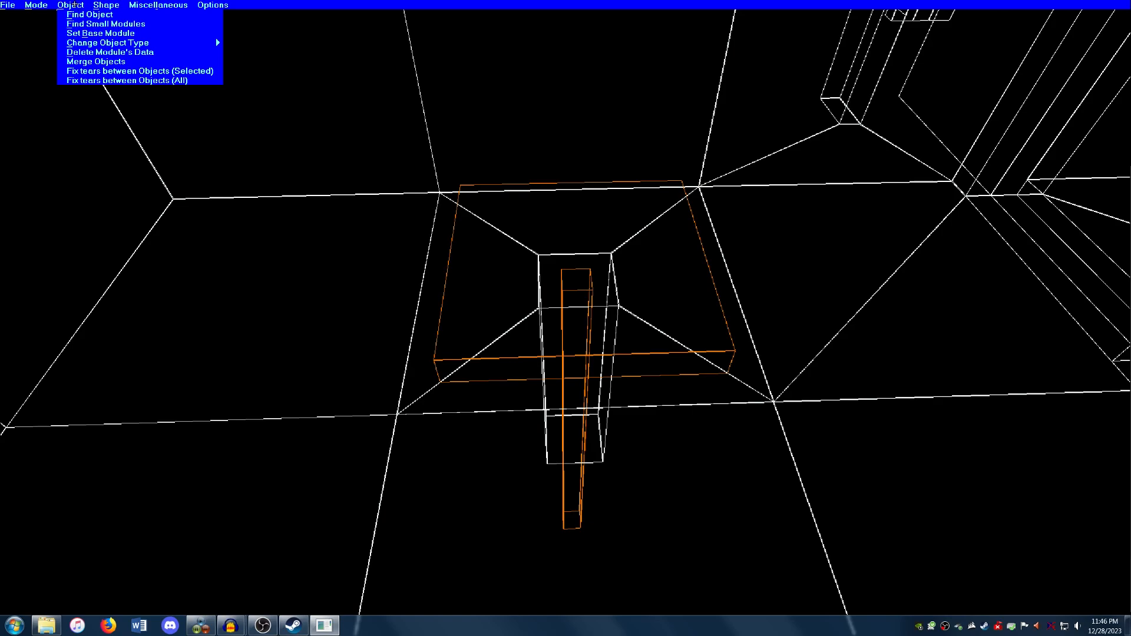
mouse_move(136, 43)
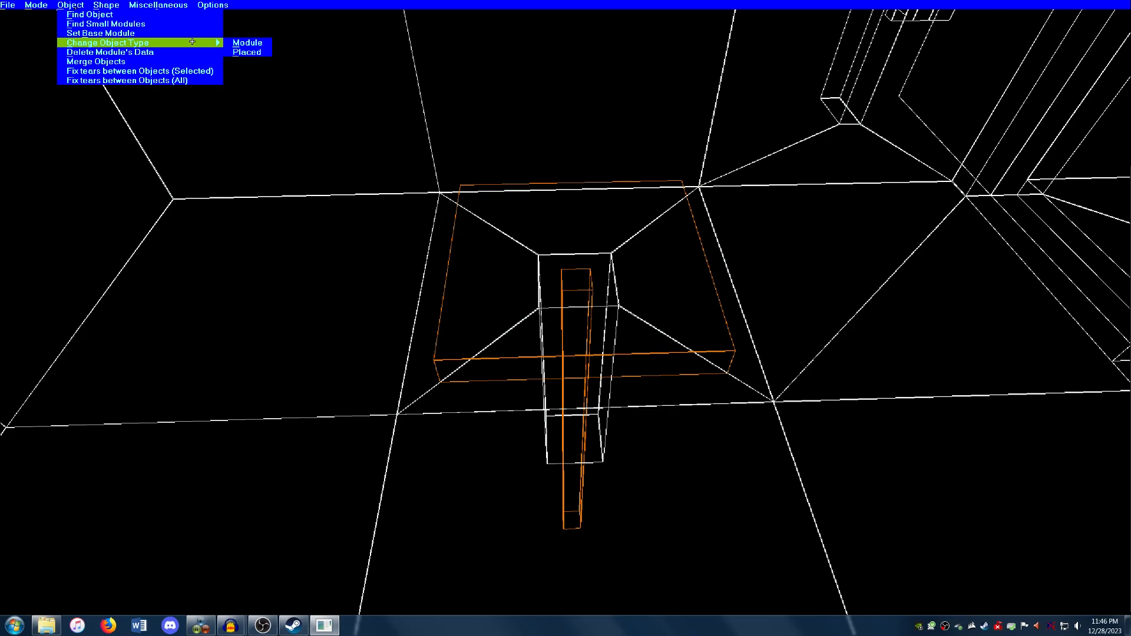
click(258, 52)
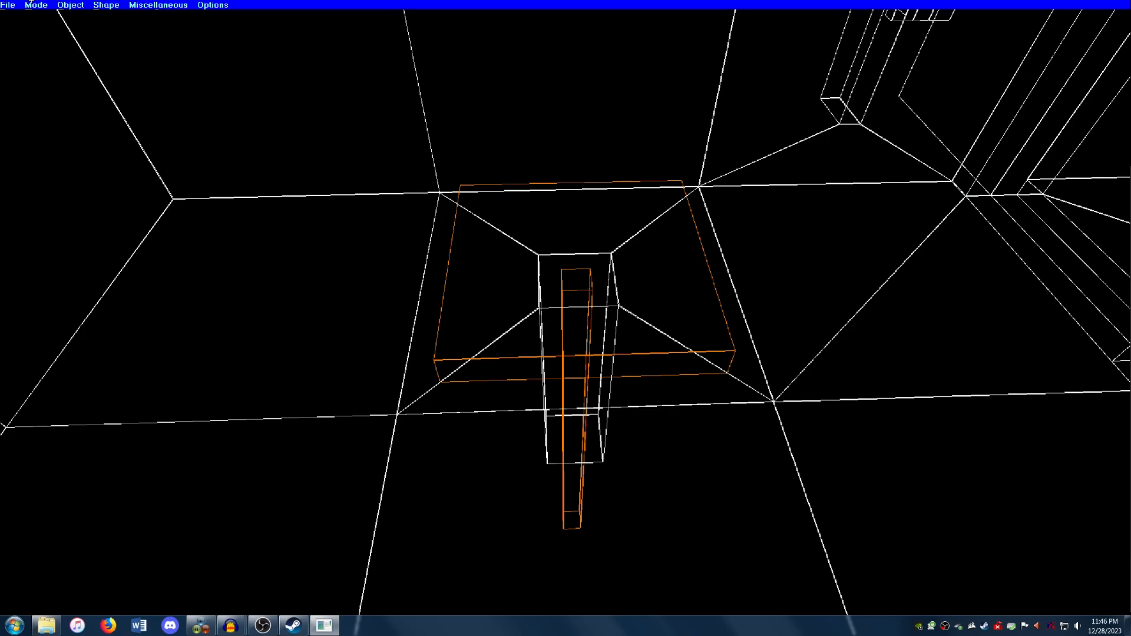
Step: In Normal strategy data mode, assign the lift a Platform Lift strategy that starts enabled and continues working until switched off
click(29, 3)
mouse_move(94, 89)
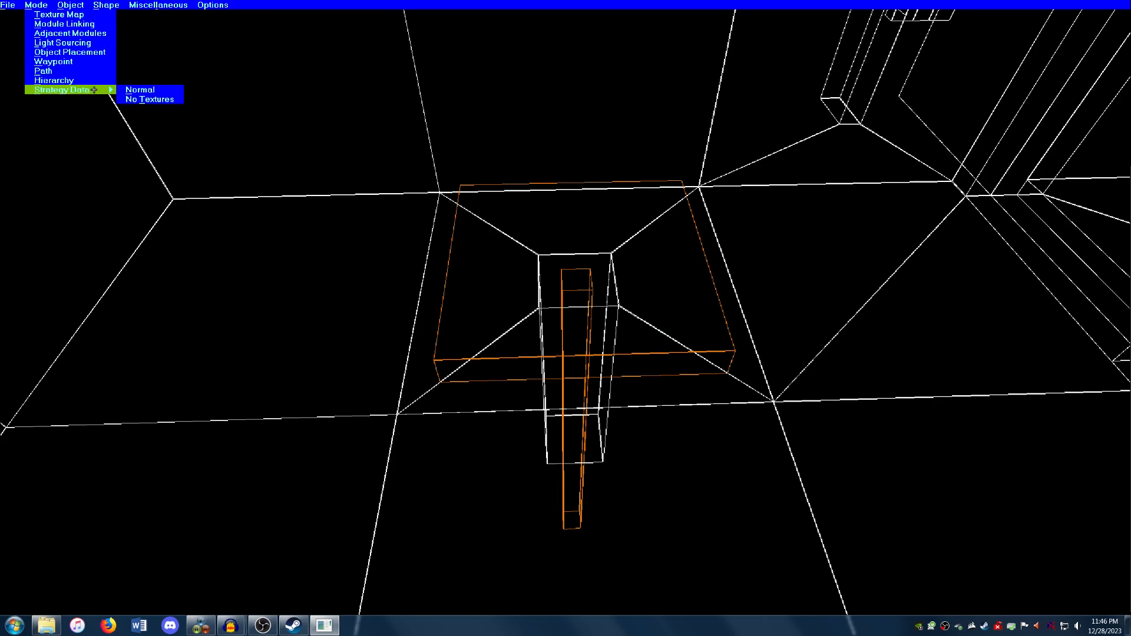
click(148, 89)
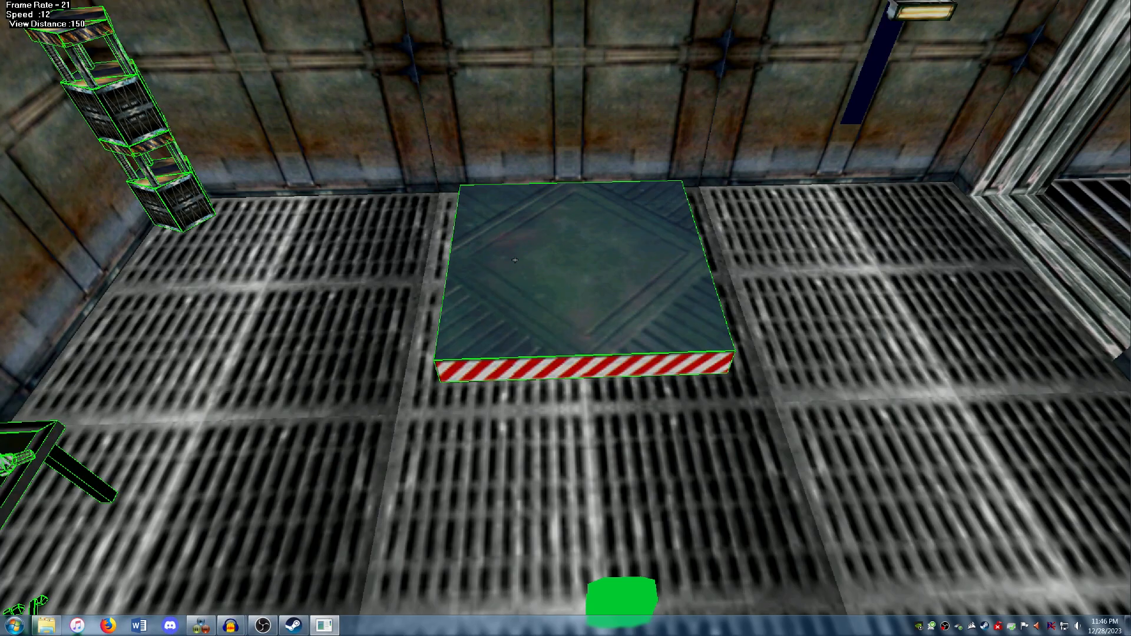
click(515, 259)
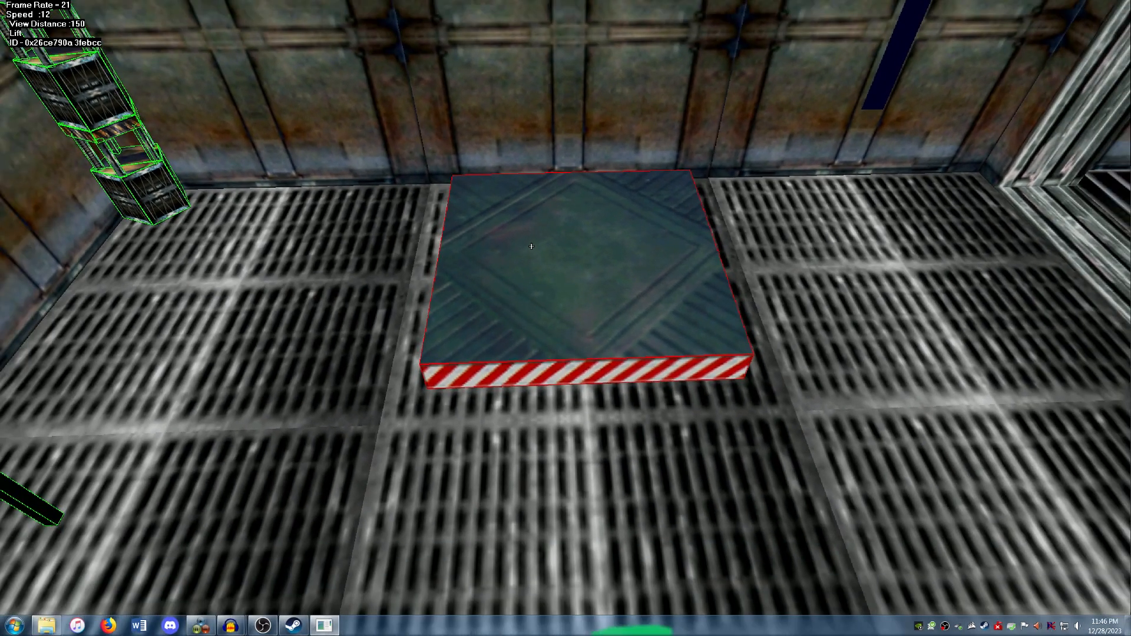
right_click(531, 246)
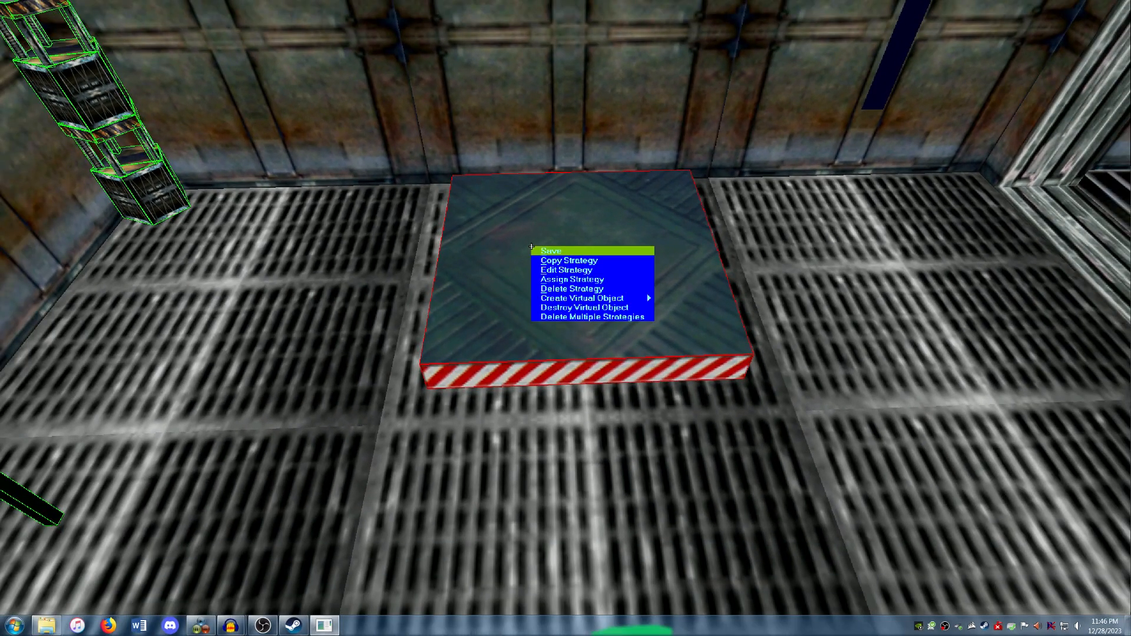
click(562, 274)
click(436, 216)
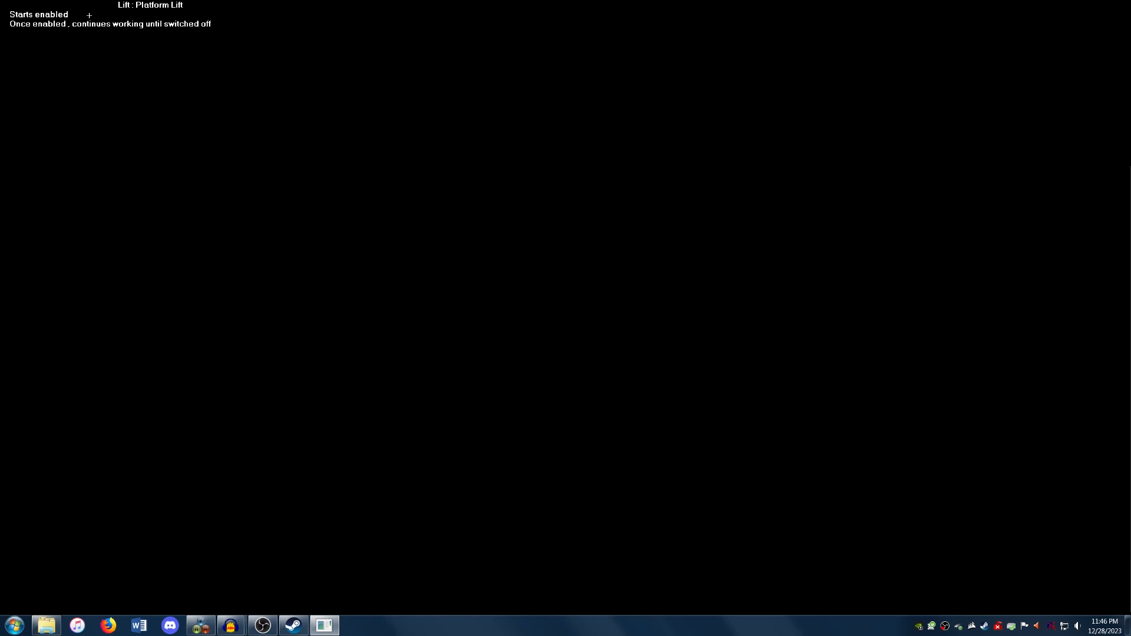
click(64, 14)
click(63, 15)
key(Escape)
Step: Exit strategy data mode, saving the changes first
key(Down)
key(Up)
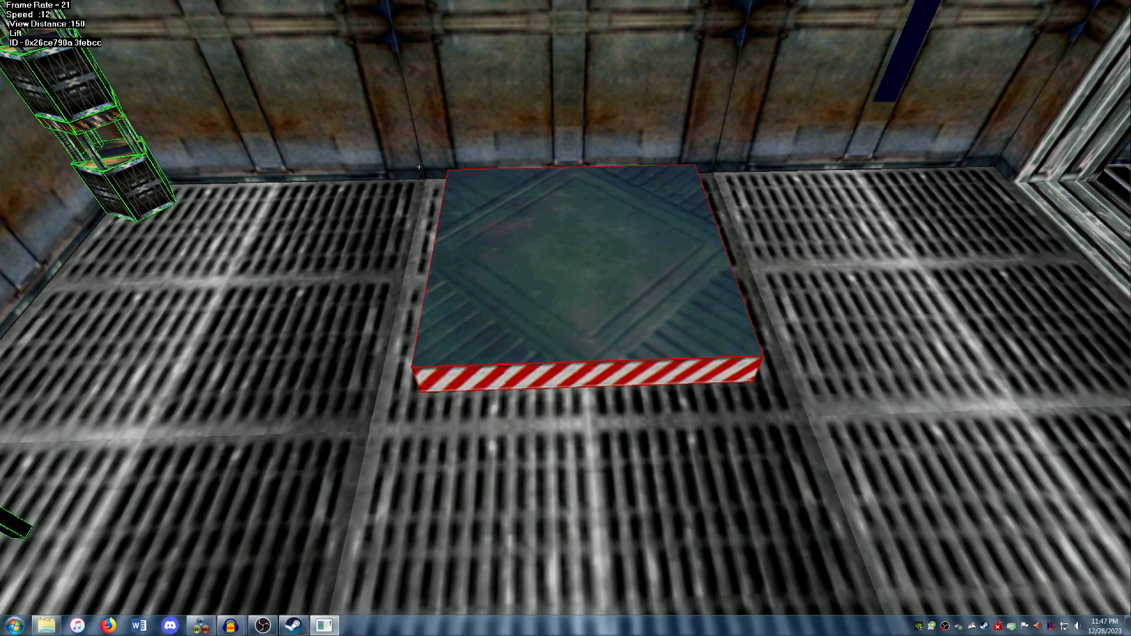
key(Down)
key(Page_Up)
key(Page_Down)
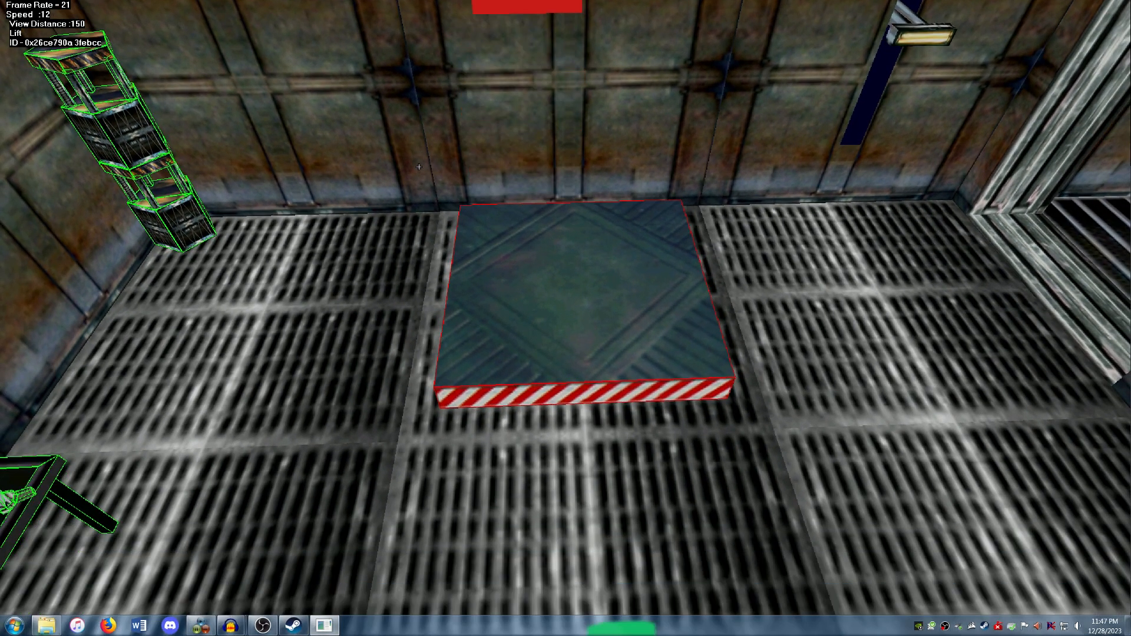
key(Up)
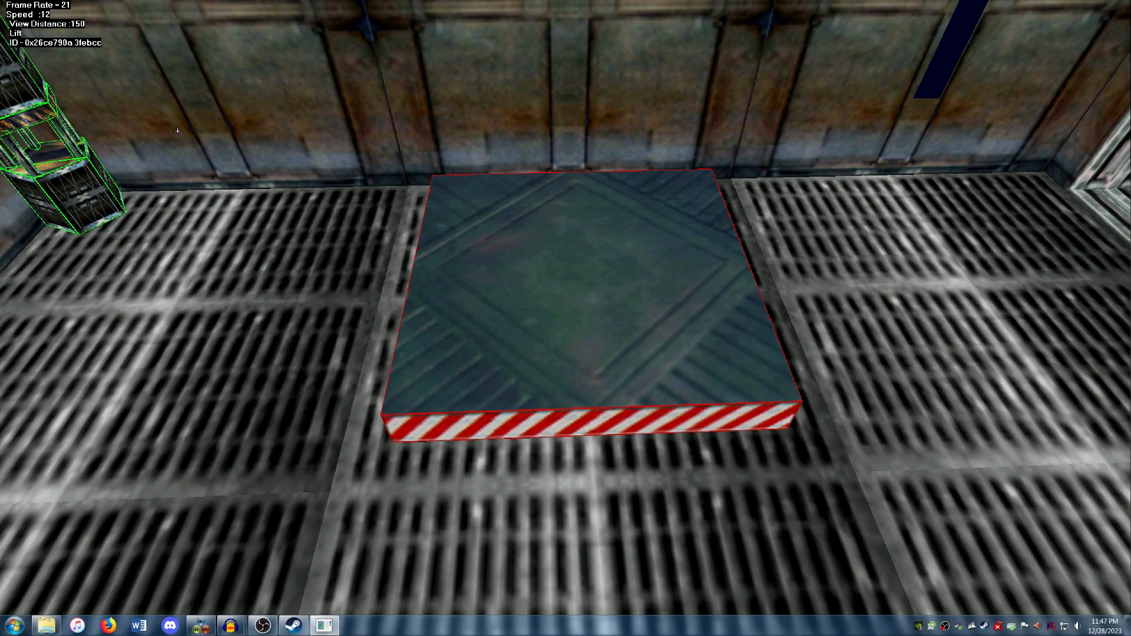
click(12, 5)
click(32, 36)
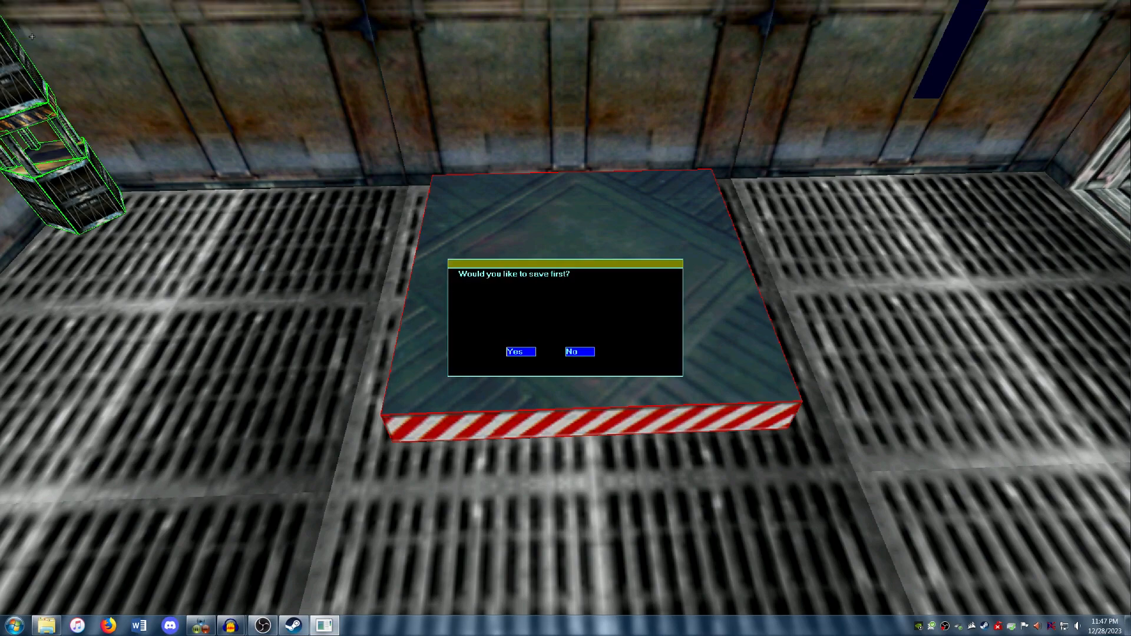
click(521, 352)
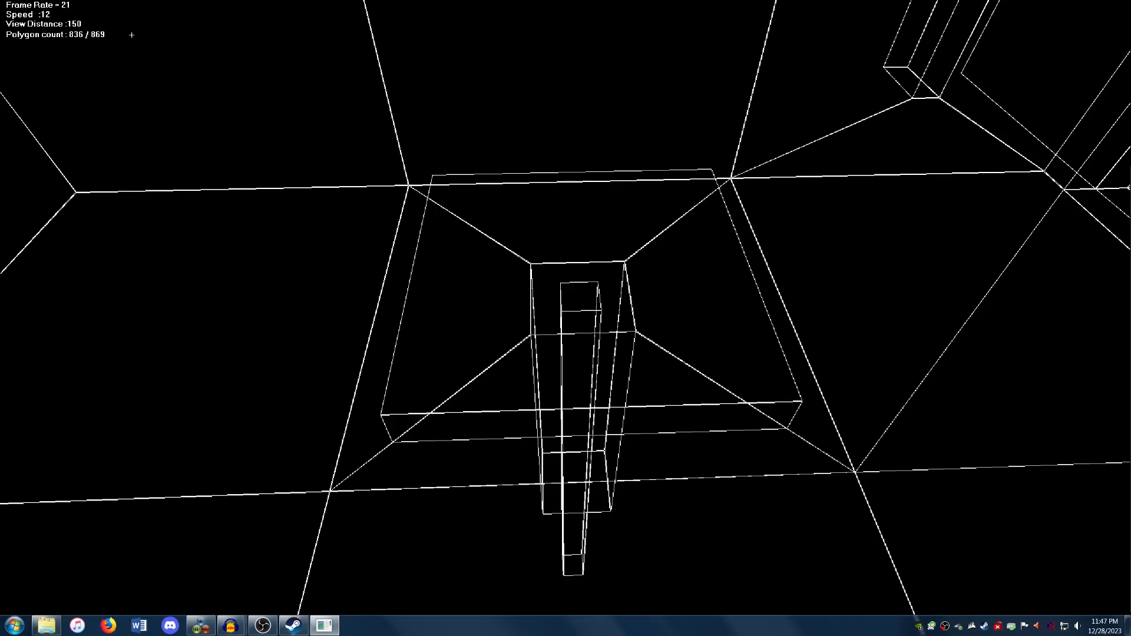
Step: Enter object placement mode and move the spawn1 marker away from the lift toward the doorway
click(36, 4)
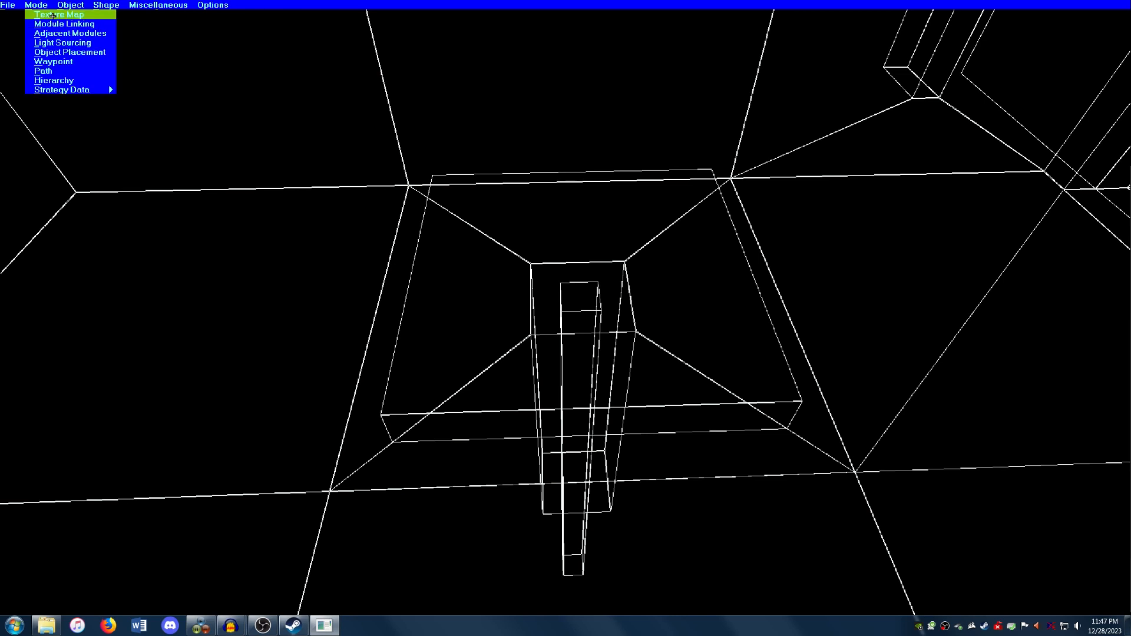
click(64, 52)
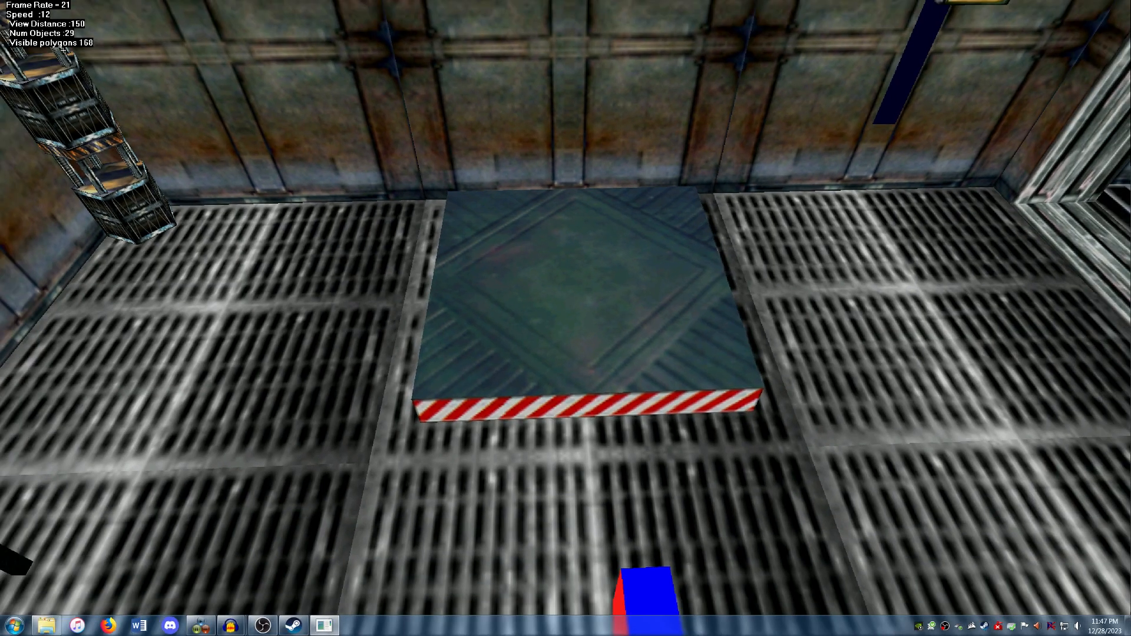
key(Down)
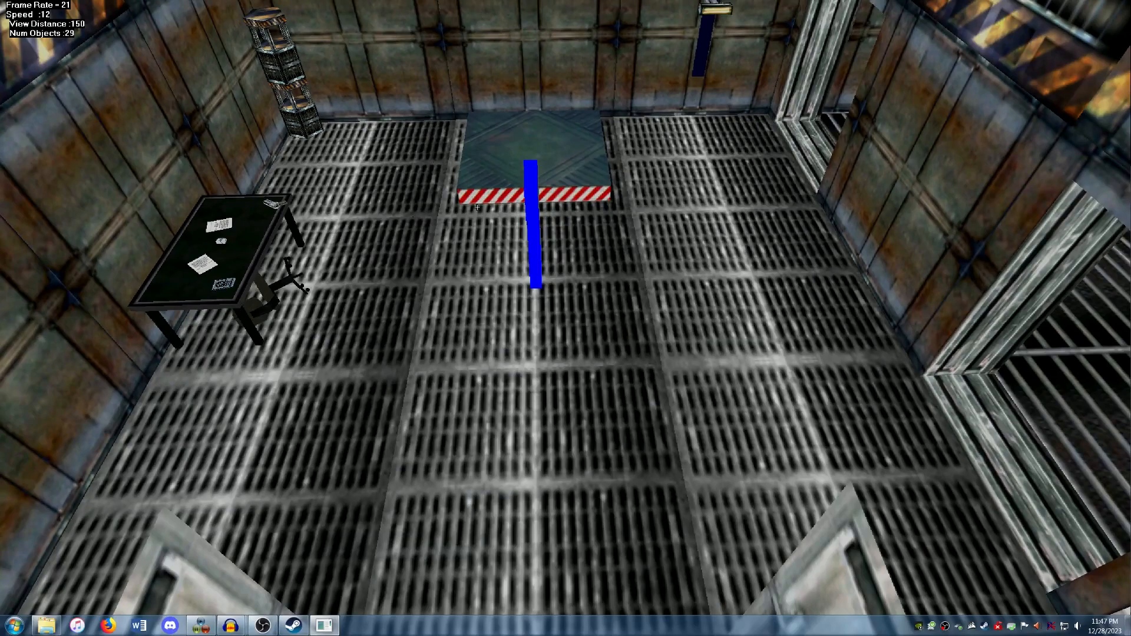
mouse_move(535, 235)
key(f)
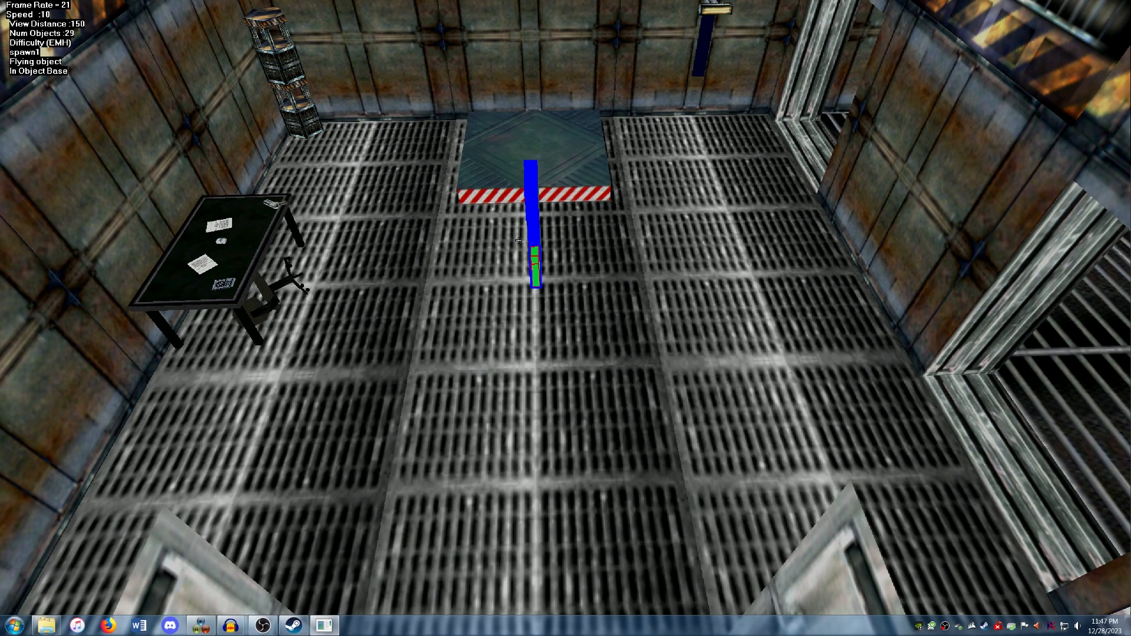
key(Down)
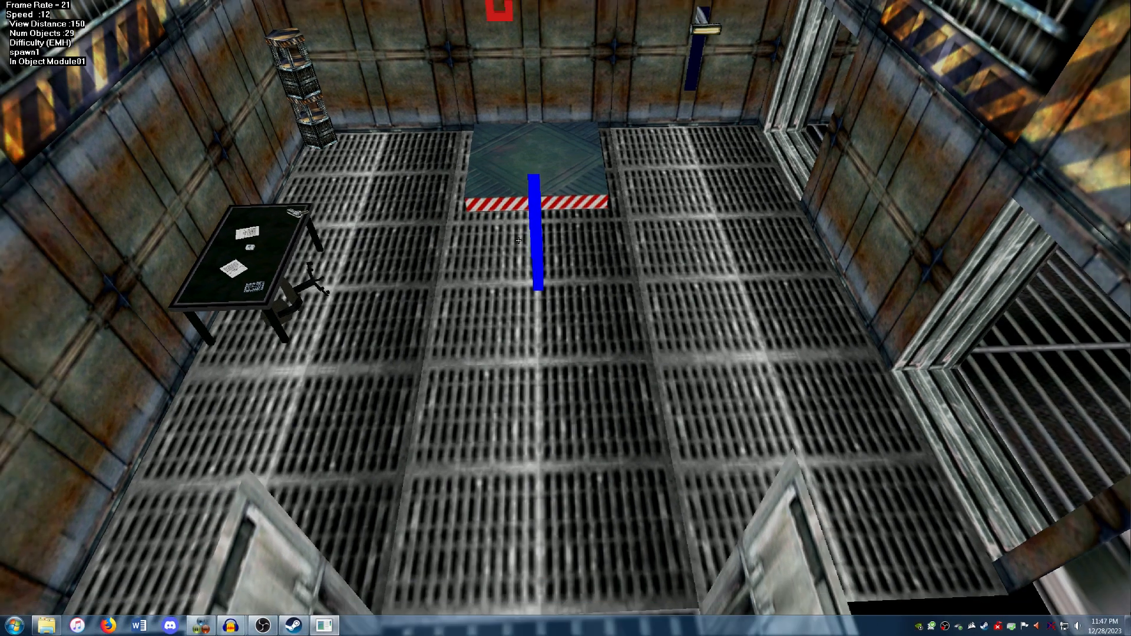
key(Down)
Step: Move Player Start 1 back to the doorway beside spawn1 and rotate it
click(540, 136)
key(f)
key(Down)
key(Down)
key(Right)
Step: Rotate the spawn1 marker at the doorway to match Player Start 1
key(Right)
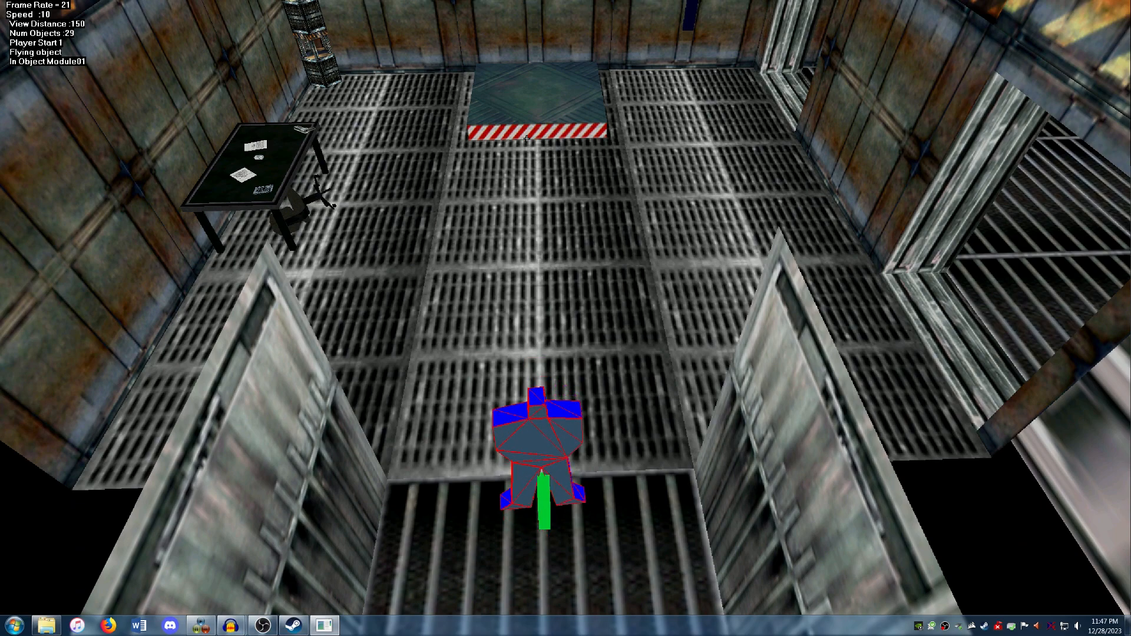
click(546, 506)
key(f)
key(Right)
key(Right)
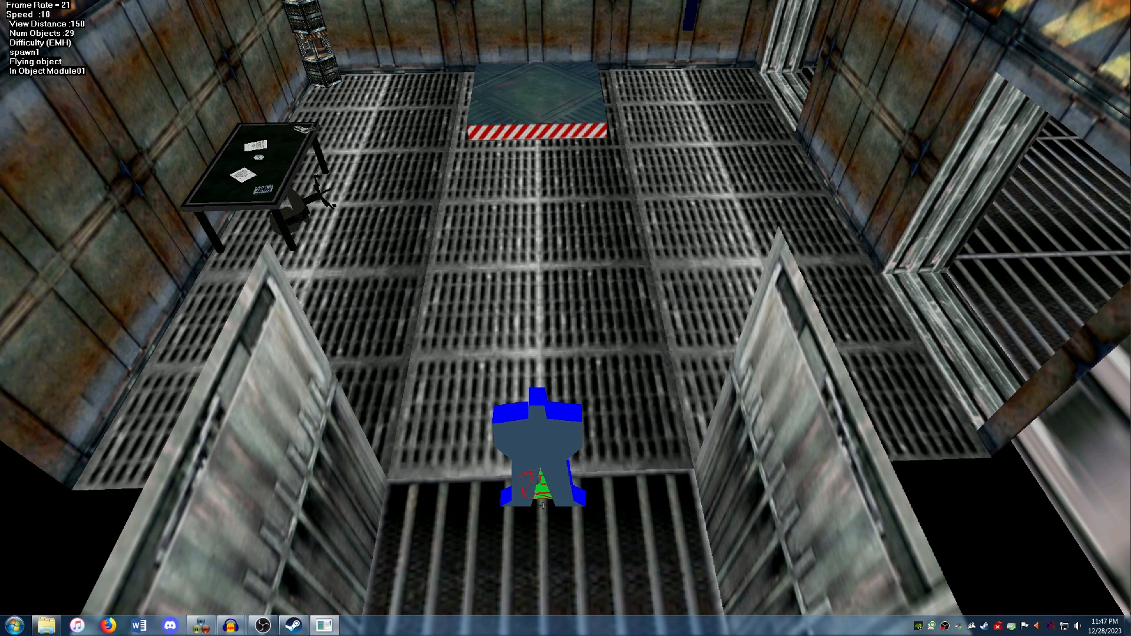
key(f)
Step: Select the lift platform and open its track for editing
key(Up)
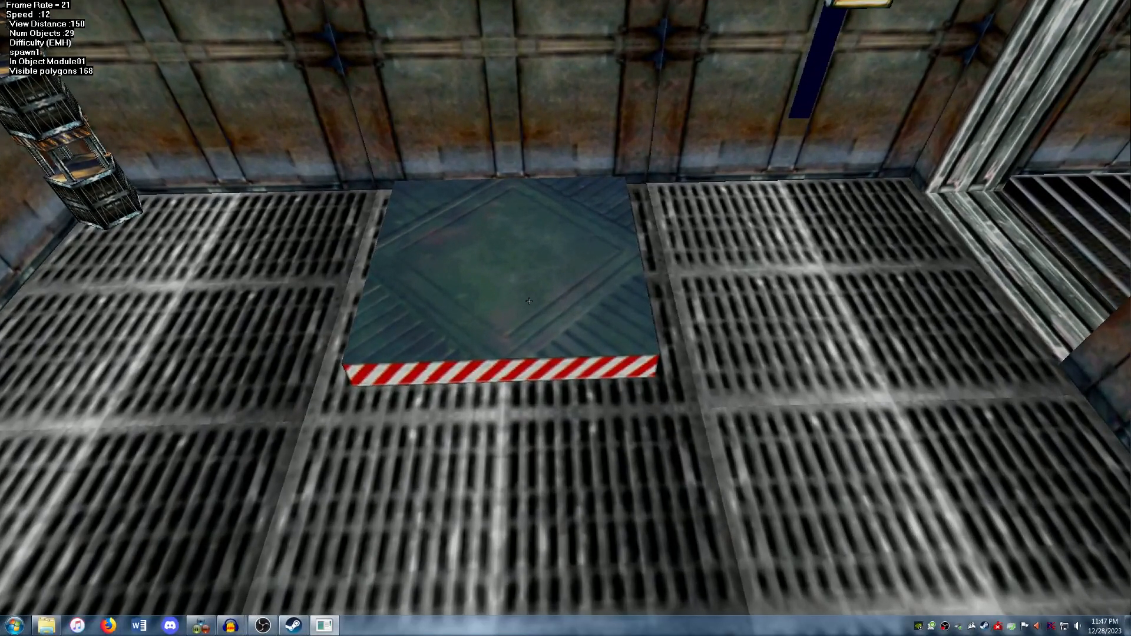
click(529, 301)
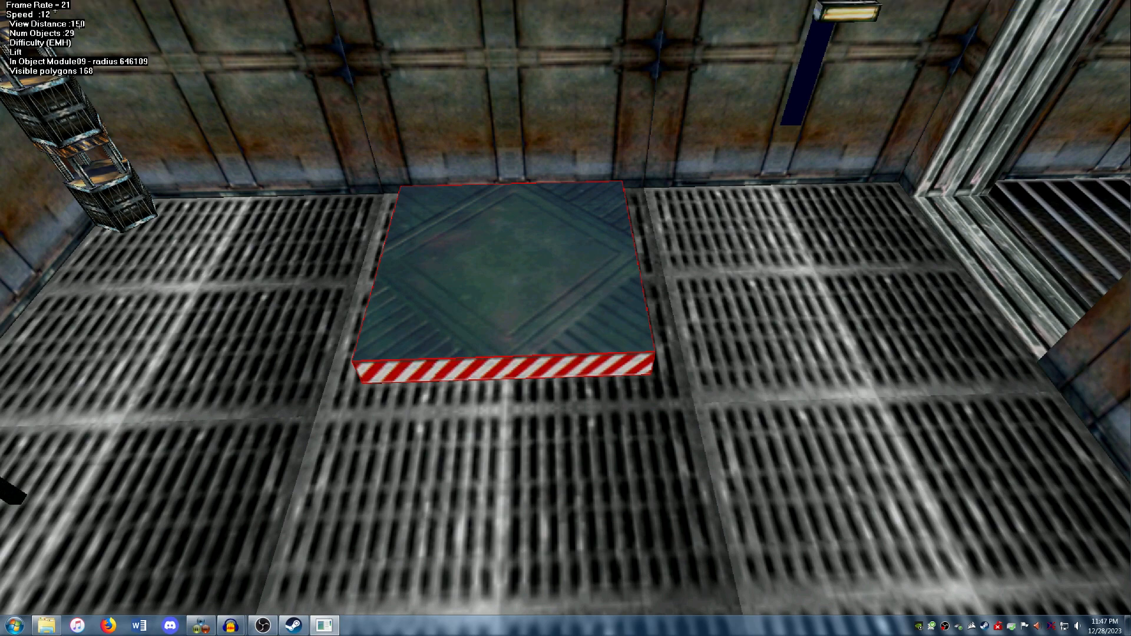
click(37, 5)
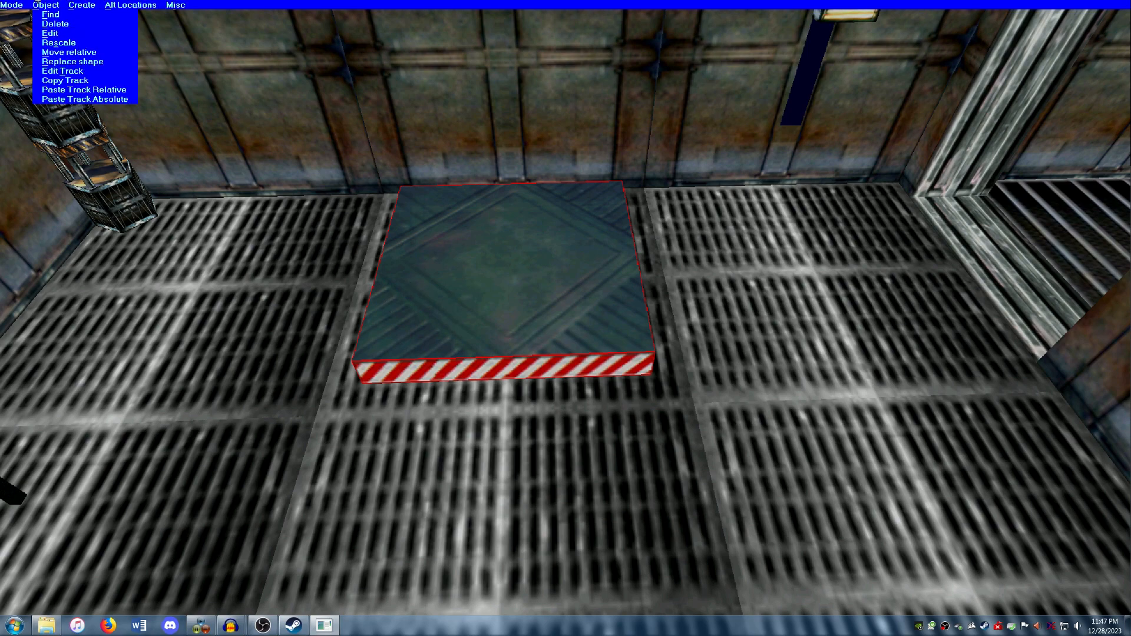
click(74, 72)
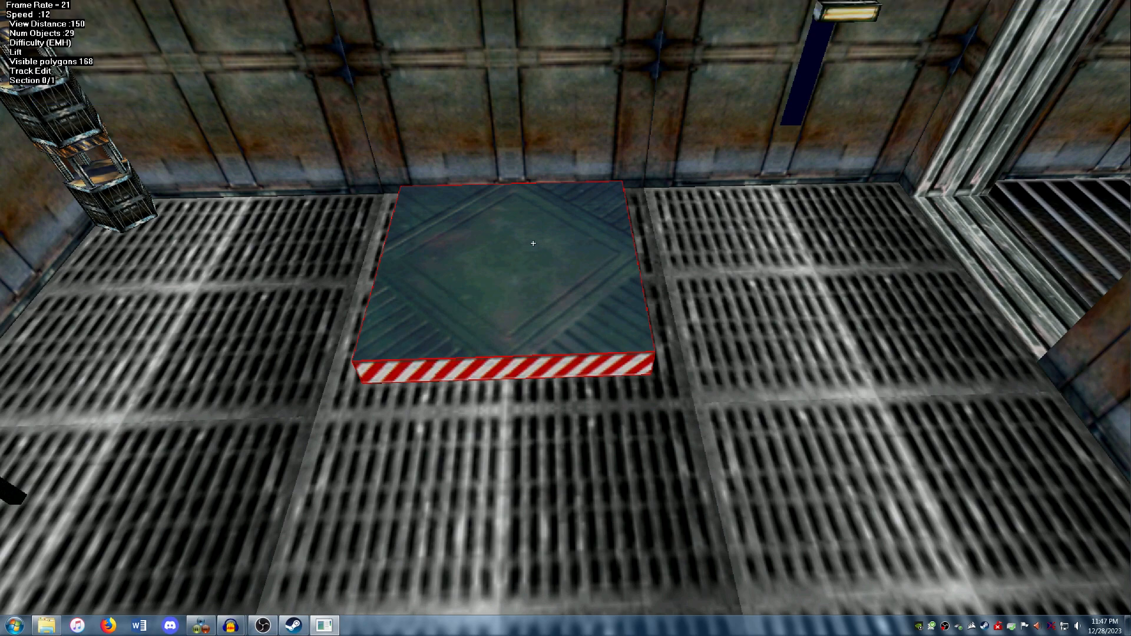
Step: Edit the track section's end position and fly the lift platform up toward the raised shaft opening
right_click(515, 278)
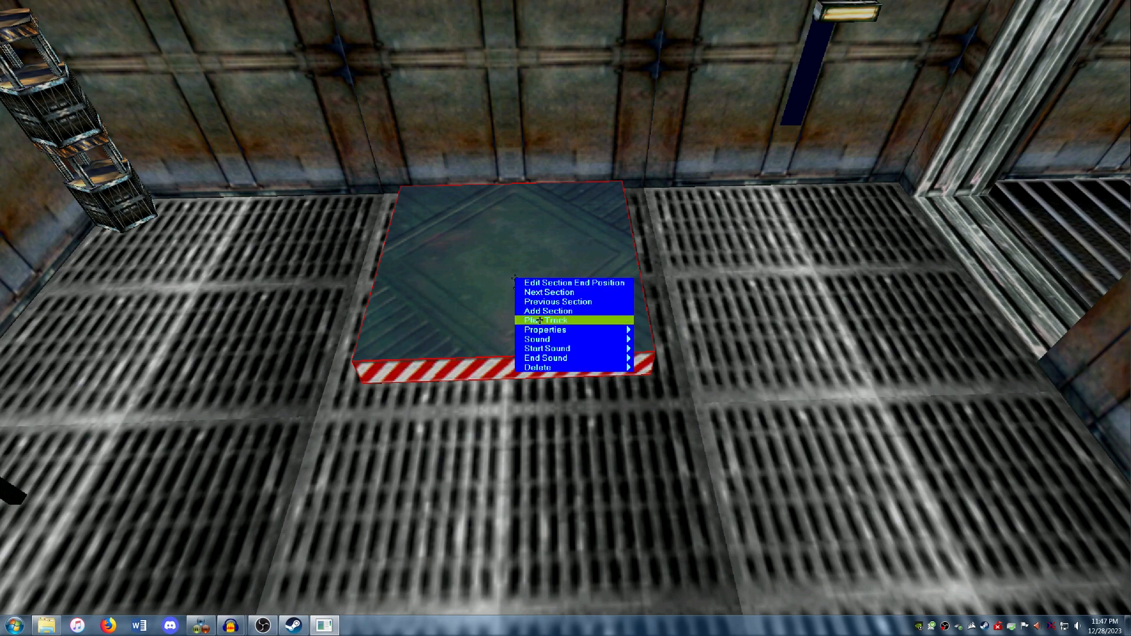
click(560, 284)
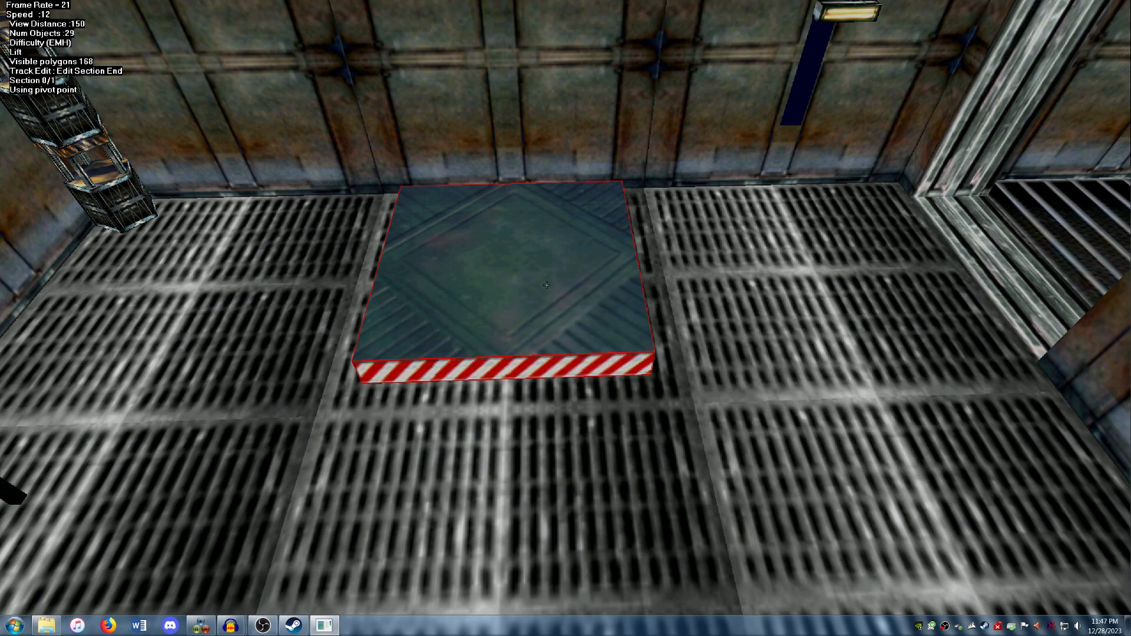
key(Page_Down)
key(Page_Up)
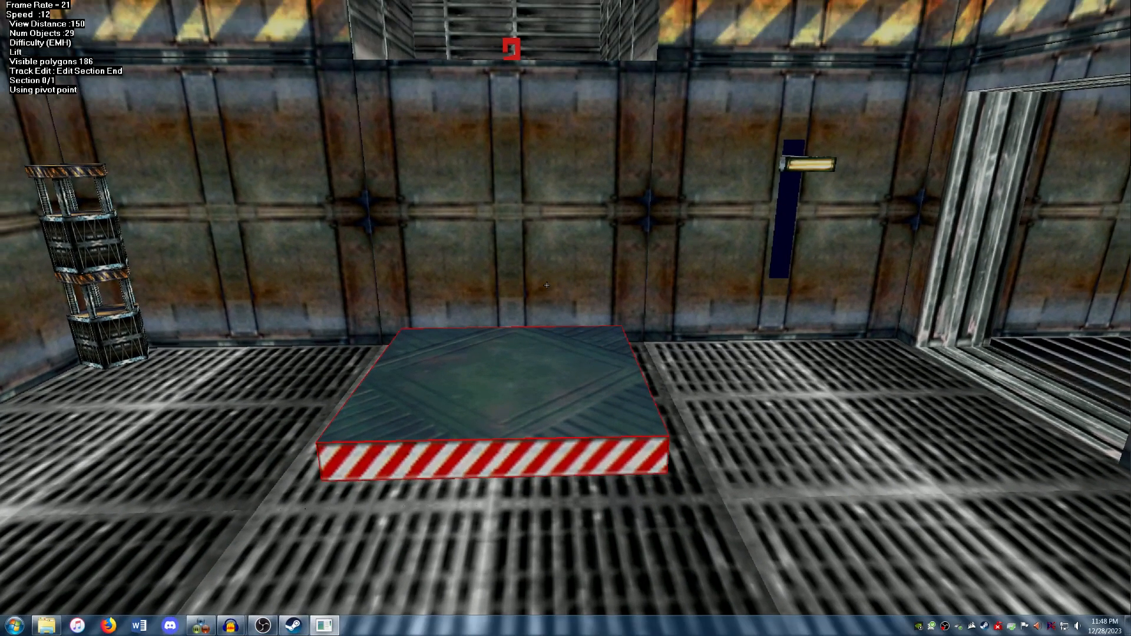
key(f)
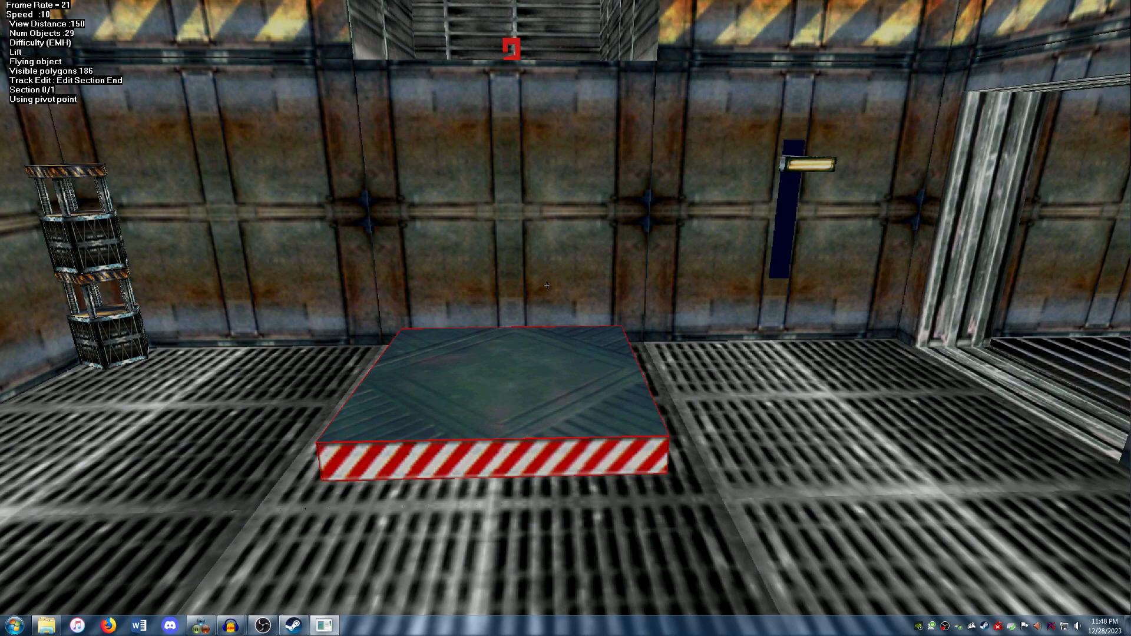
key(Page_Up)
key(minus)
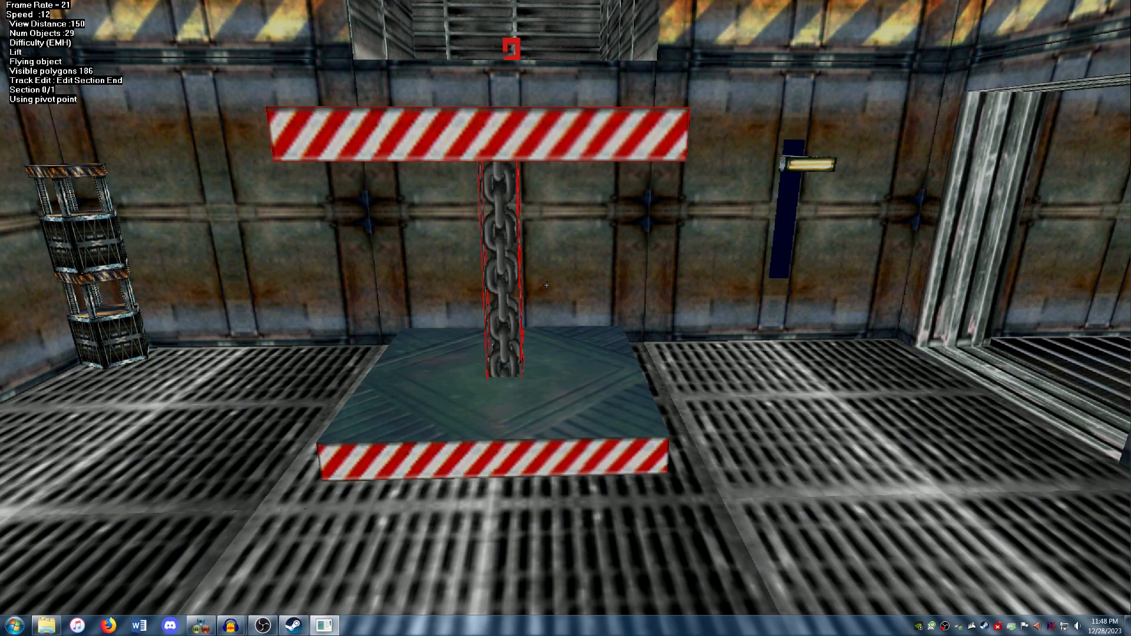
Step: Fine-tune the section's end height until the platform top is level with the shaft floor
key(F1)
key(Up)
key(F2)
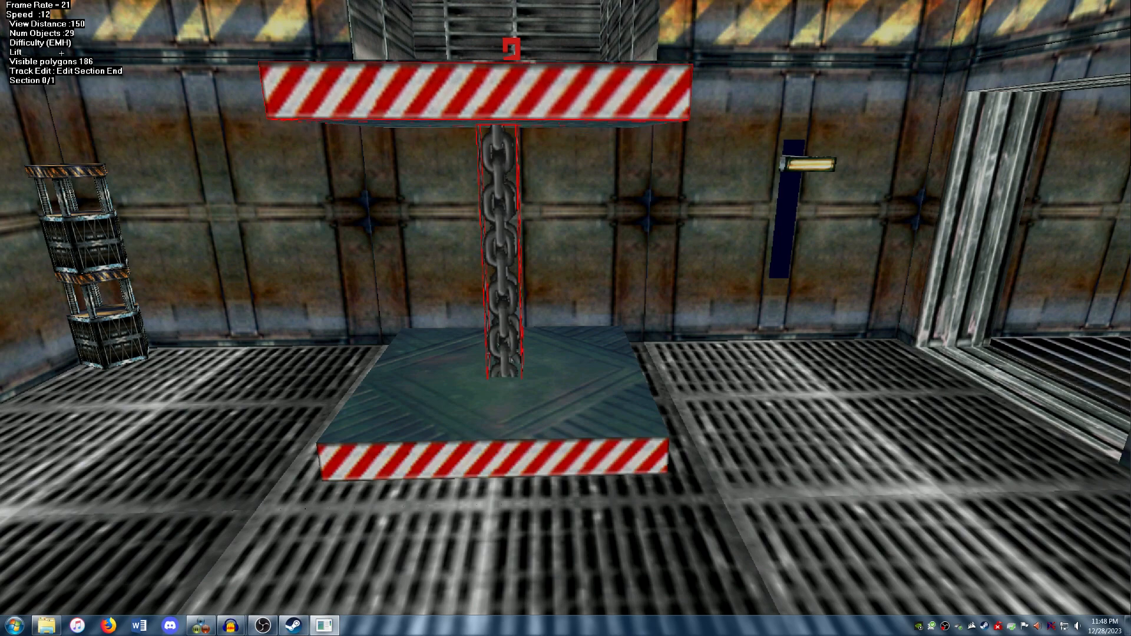
key(Left)
key(Up)
key(F2)
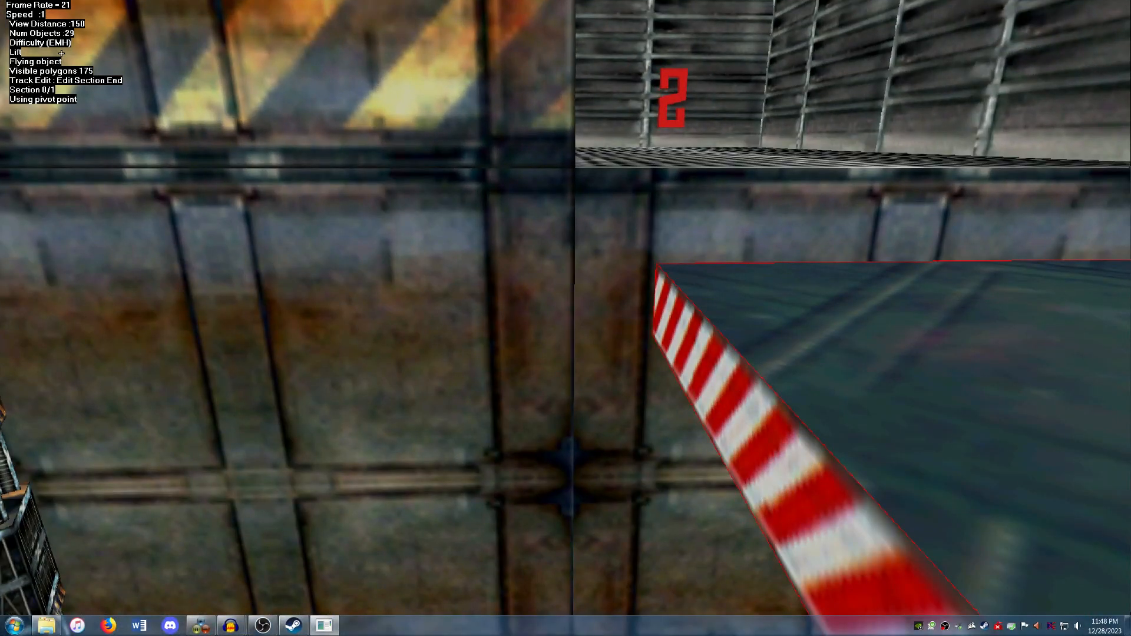
key(Up)
key(Up)
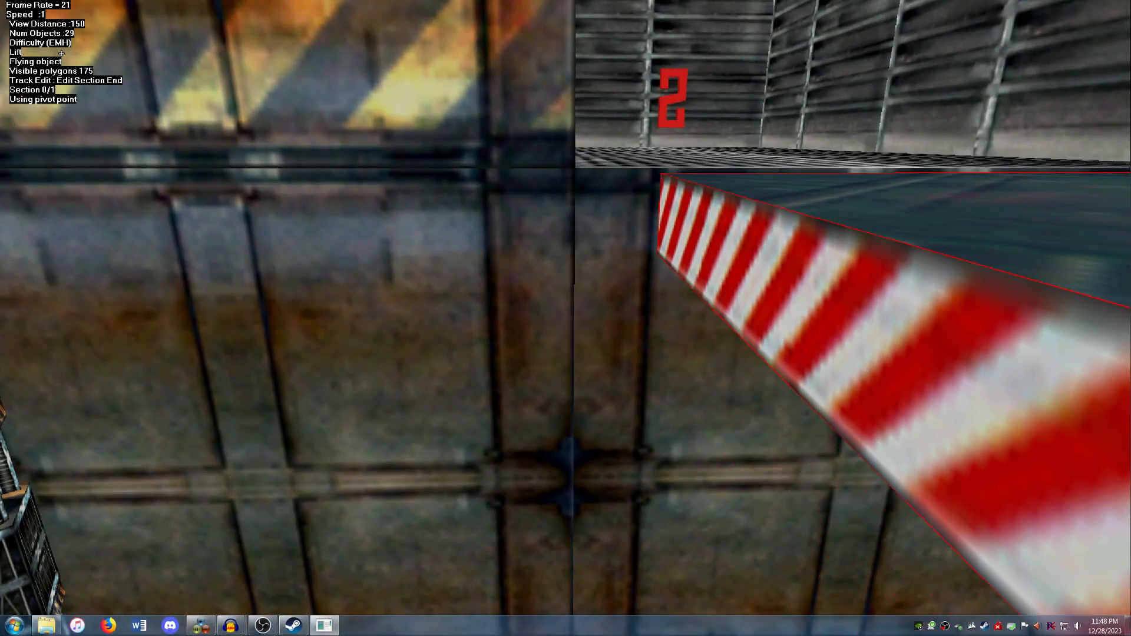
key(Up)
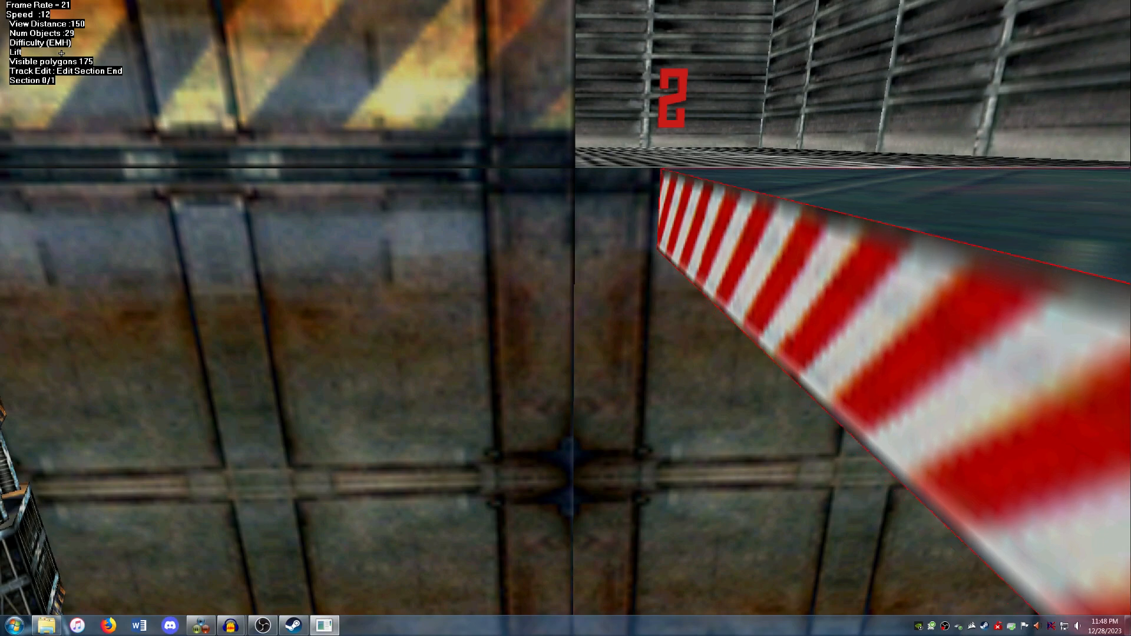
Step: Check the raised platform's alignment with the shaft from the side and finish the end position edit
key(Down)
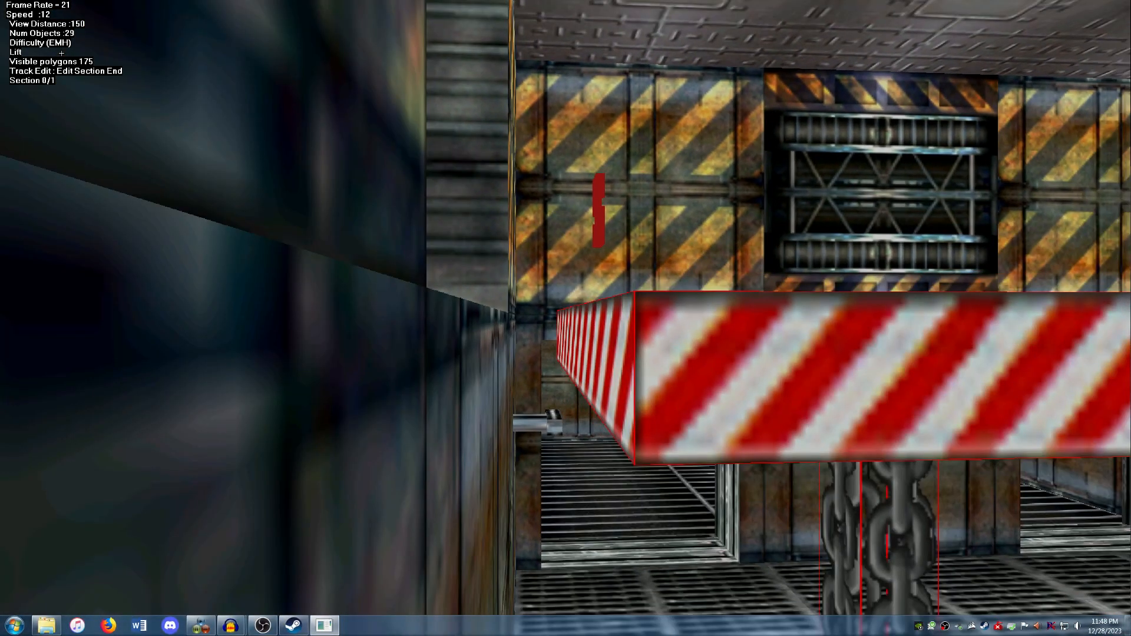
key(Left)
key(Up)
key(Down)
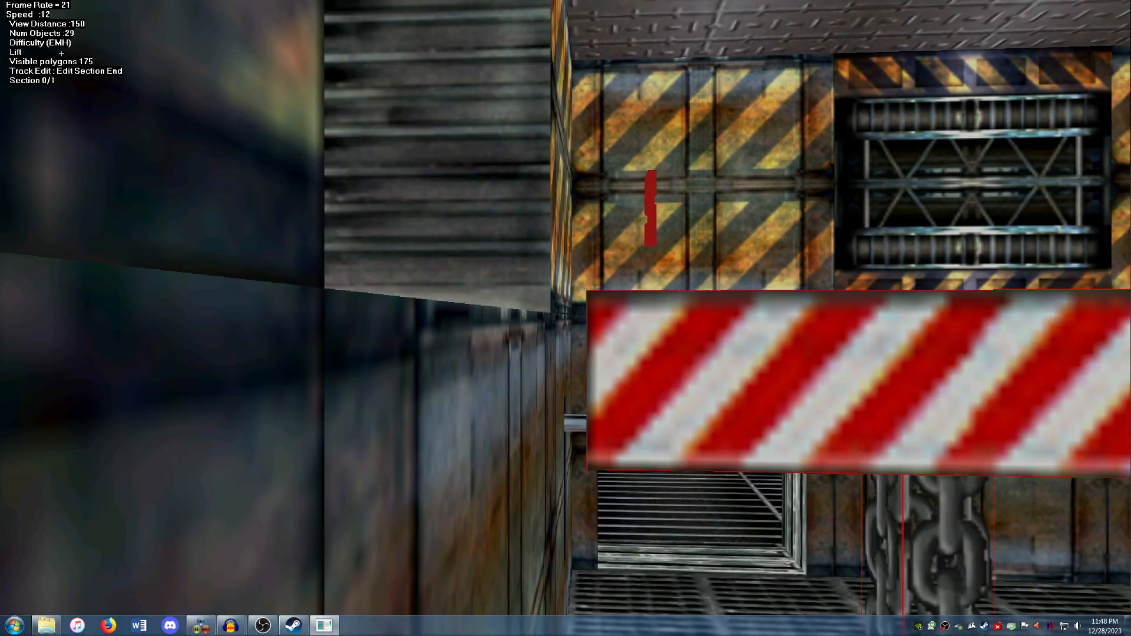
key(Left)
key(Down)
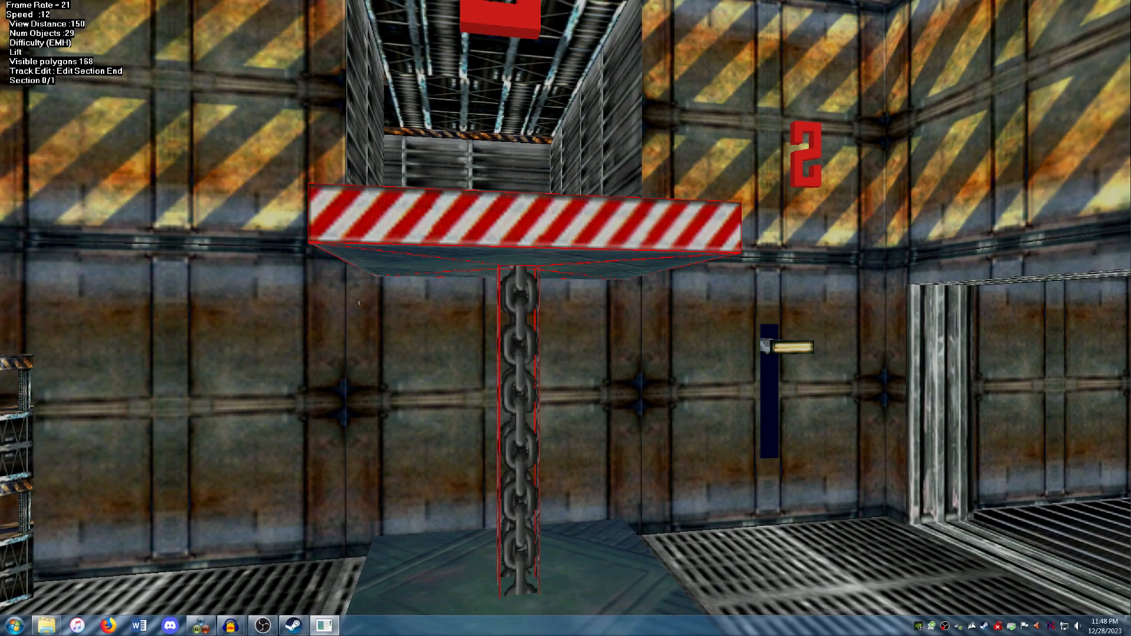
right_click(441, 372)
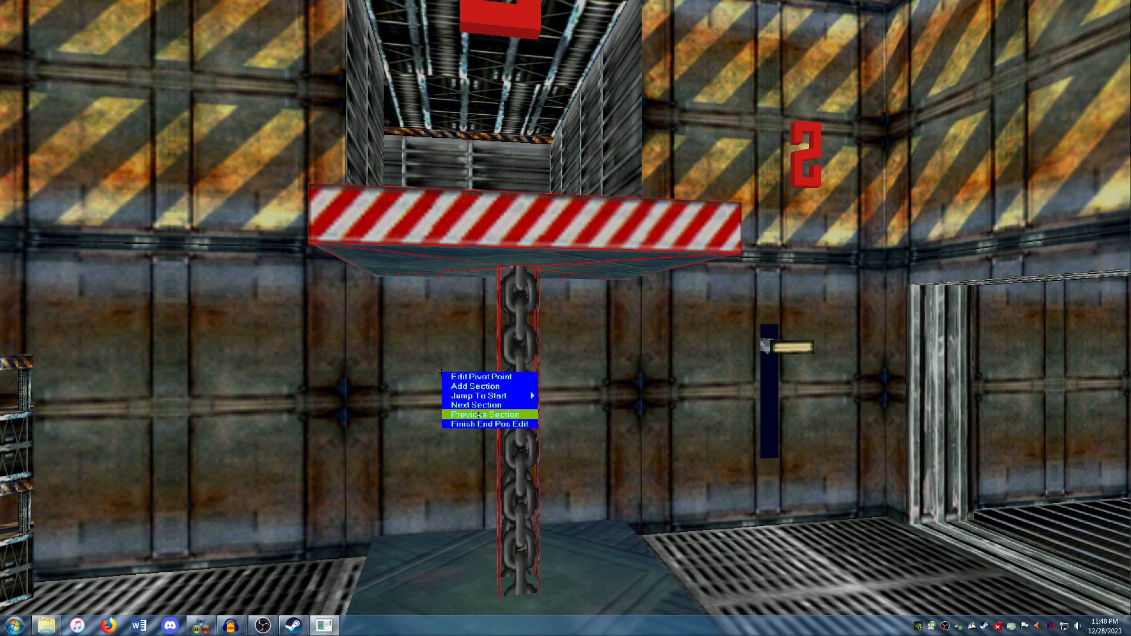
click(481, 424)
Step: Edit the lift track's start sound and assign wil_viro_lift_03_start.wav to it
right_click(484, 375)
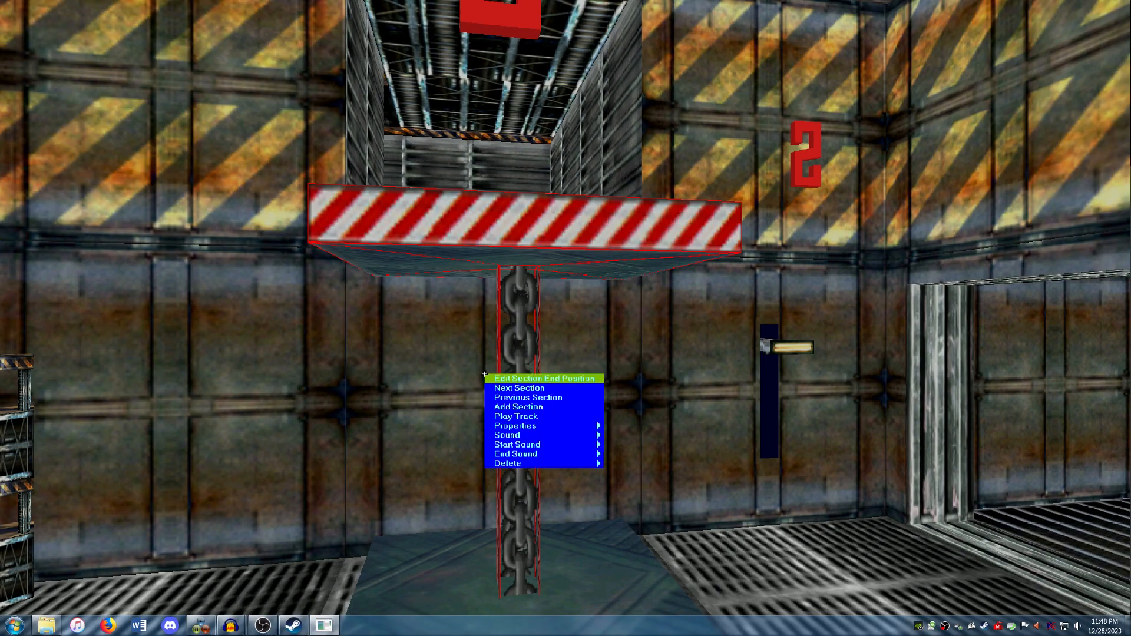
mouse_move(547, 447)
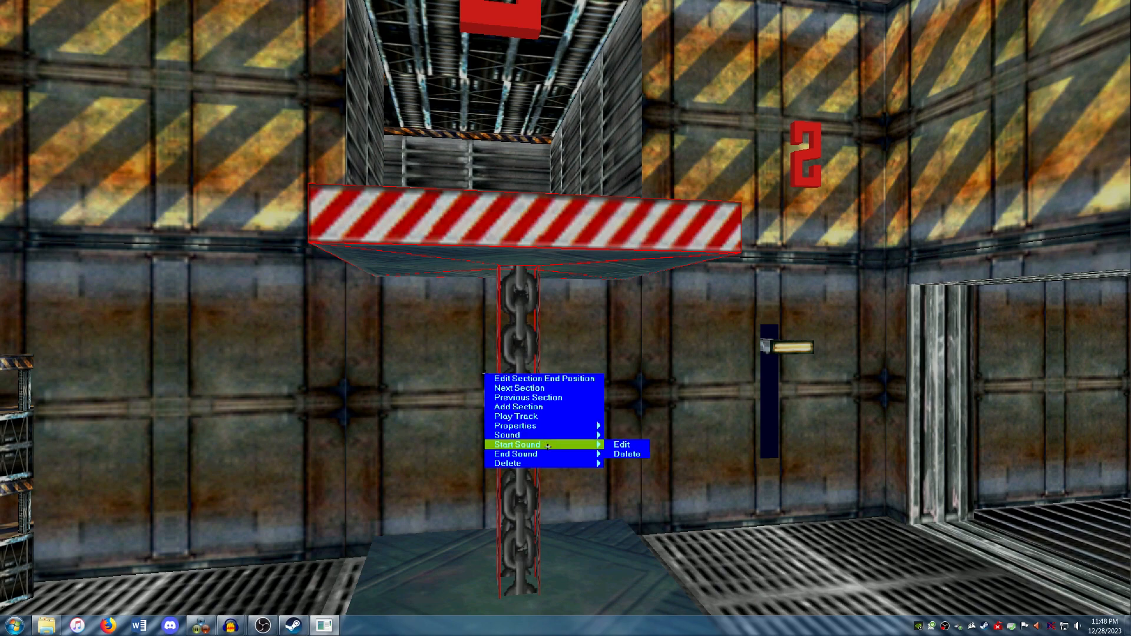
click(617, 445)
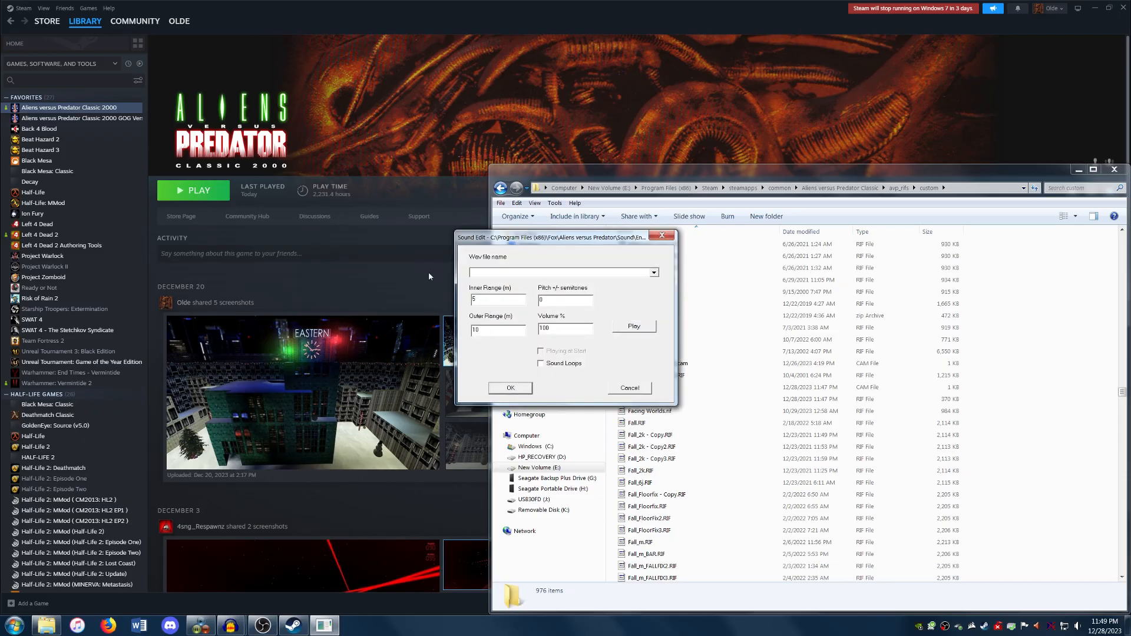
drag(655, 300, 658, 333)
click(590, 346)
click(568, 353)
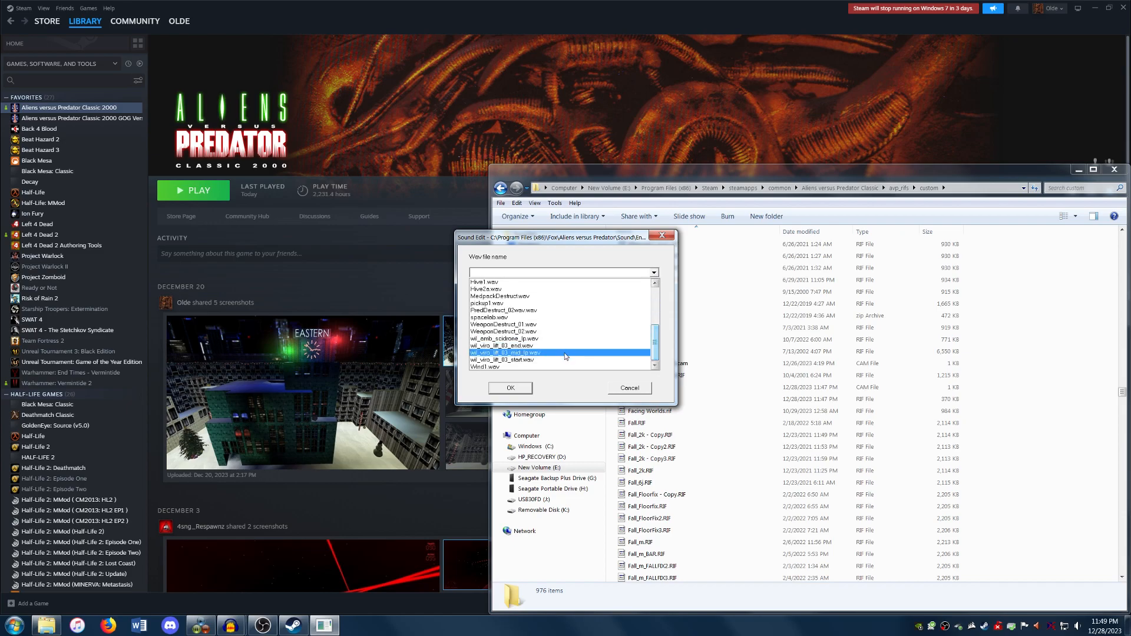
click(566, 359)
click(588, 360)
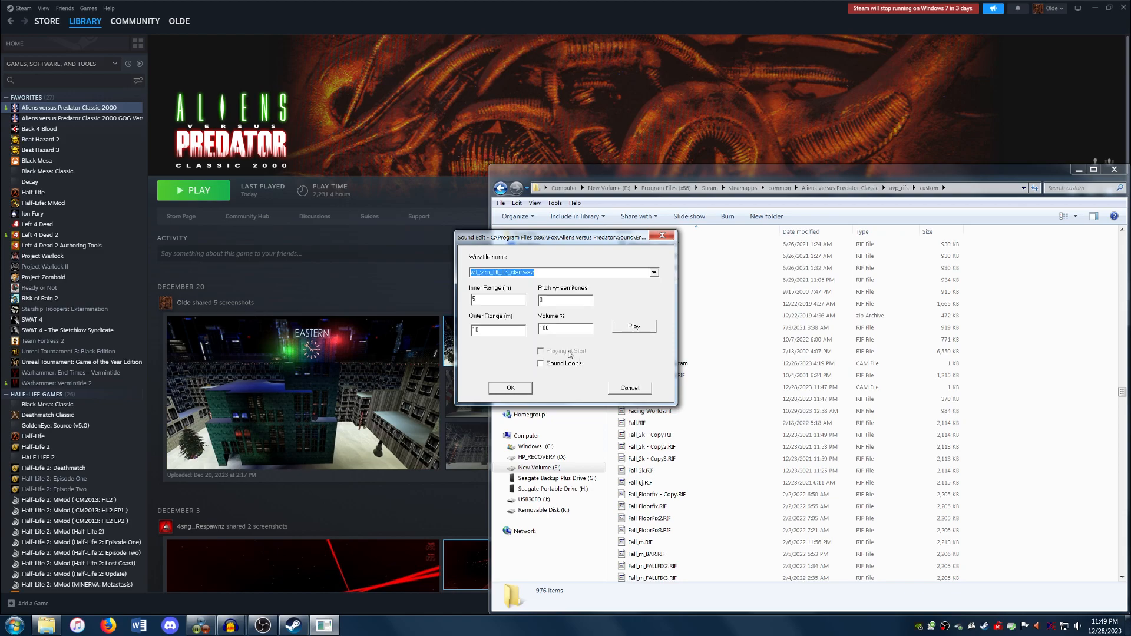
Step: Set the start sound's outer range to 20 m and accept the sound settings
key(Tab)
key(Tab)
text(20)
key(Tab)
key(Tab)
key(Return)
Step: Edit the track section's main sound and assign the looping wil_viro_lift_03_mid_lp.wav
right_click(550, 367)
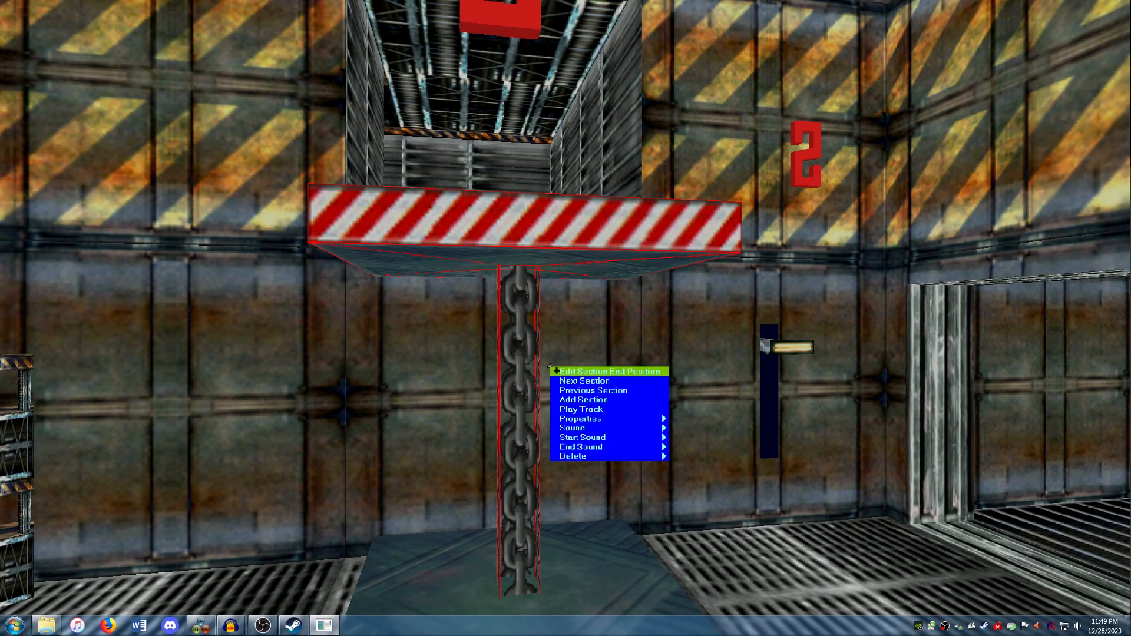
mouse_move(618, 428)
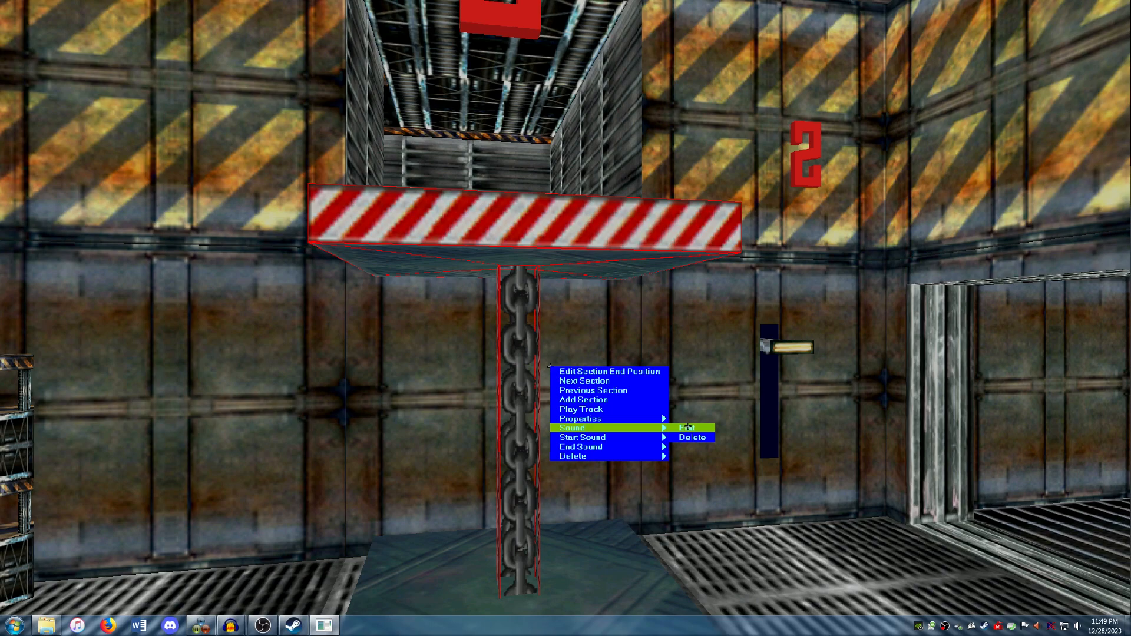
mouse_move(651, 420)
click(690, 428)
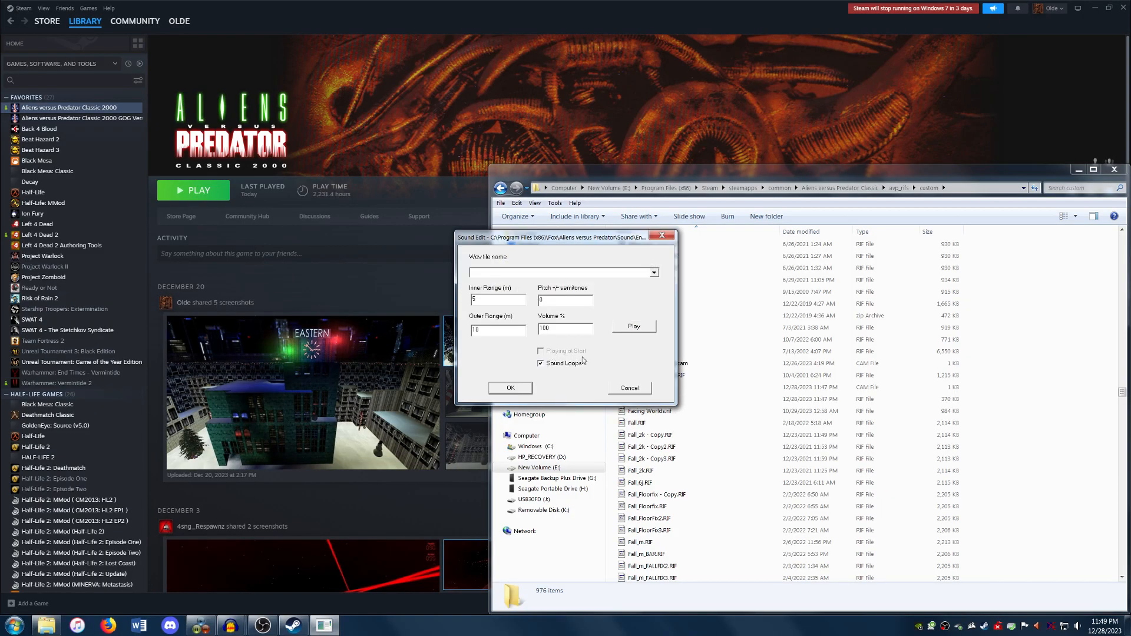
click(644, 272)
scroll(592, 353, down, 5)
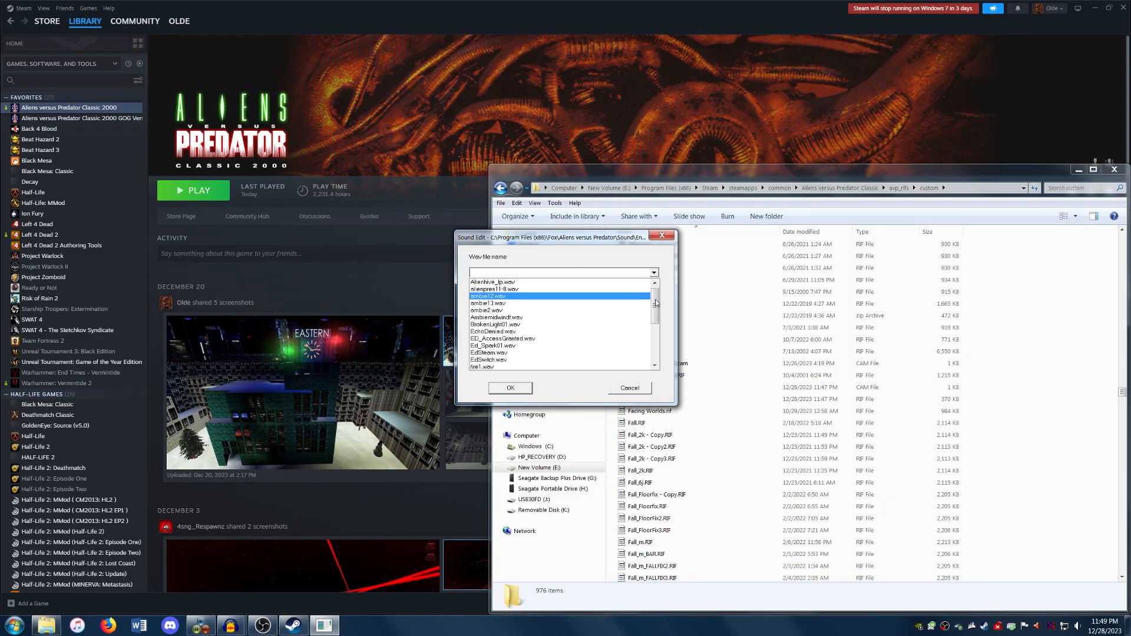
click(592, 354)
Step: Give the looping sound an inner range of 10 m, an outer range of 20 m and 60% volume
key(Tab)
text(10)
key(Tab)
text(20)
key(Tab)
key(Tab)
key(Tab)
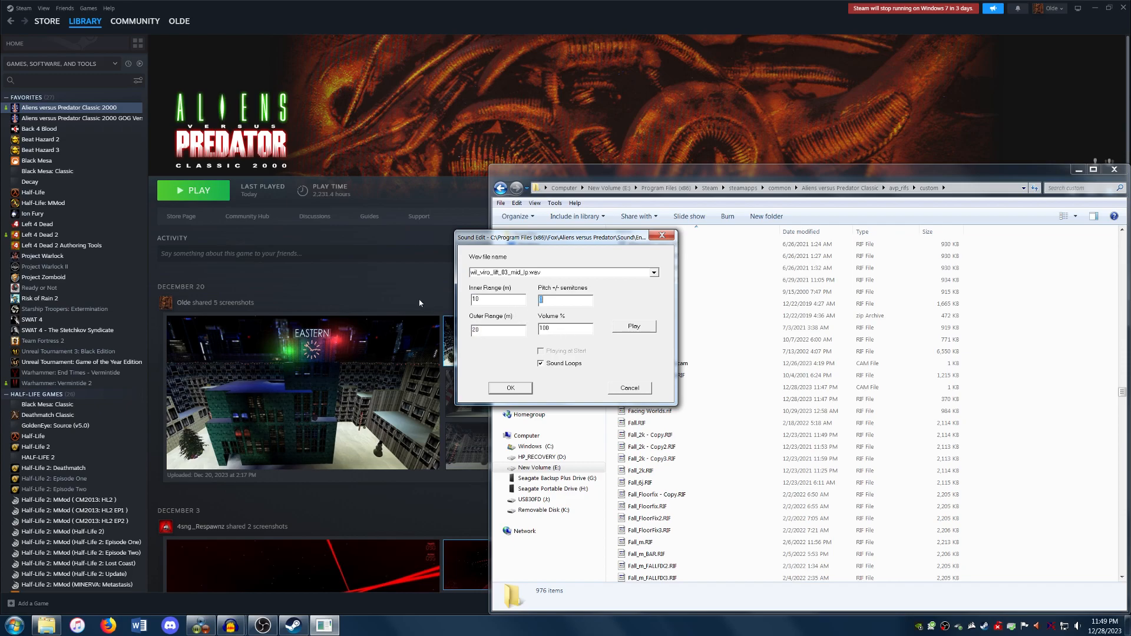
double_click(542, 328)
text(60)
key(Return)
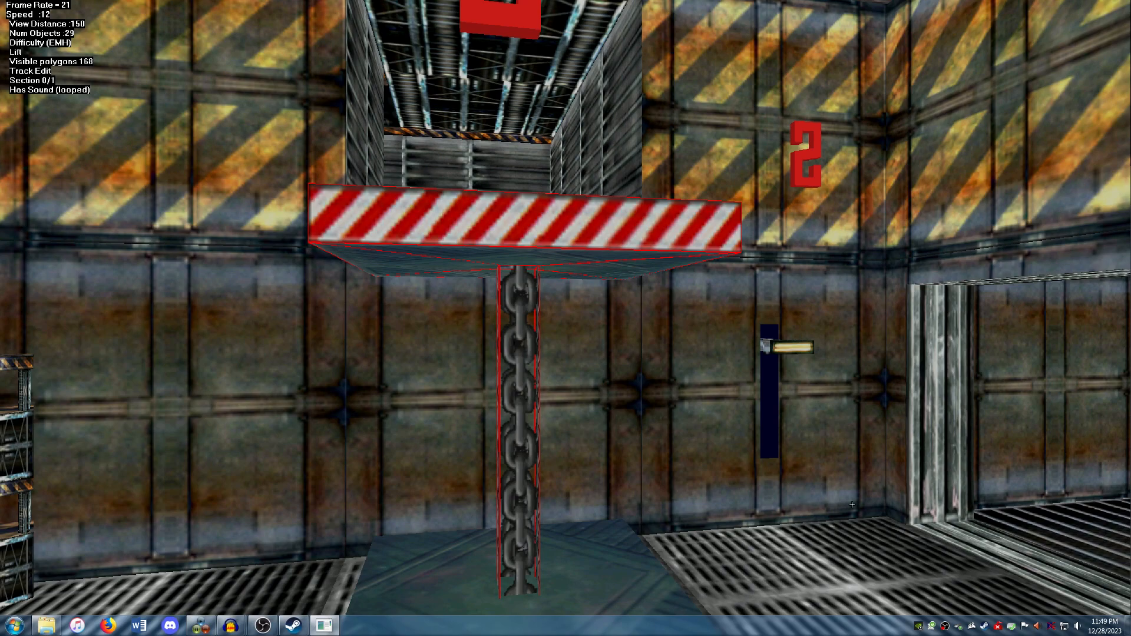
Step: Edit the lift track's end sound and assign wil_viro_lift_03_end.wav to it
right_click(551, 373)
mouse_move(618, 451)
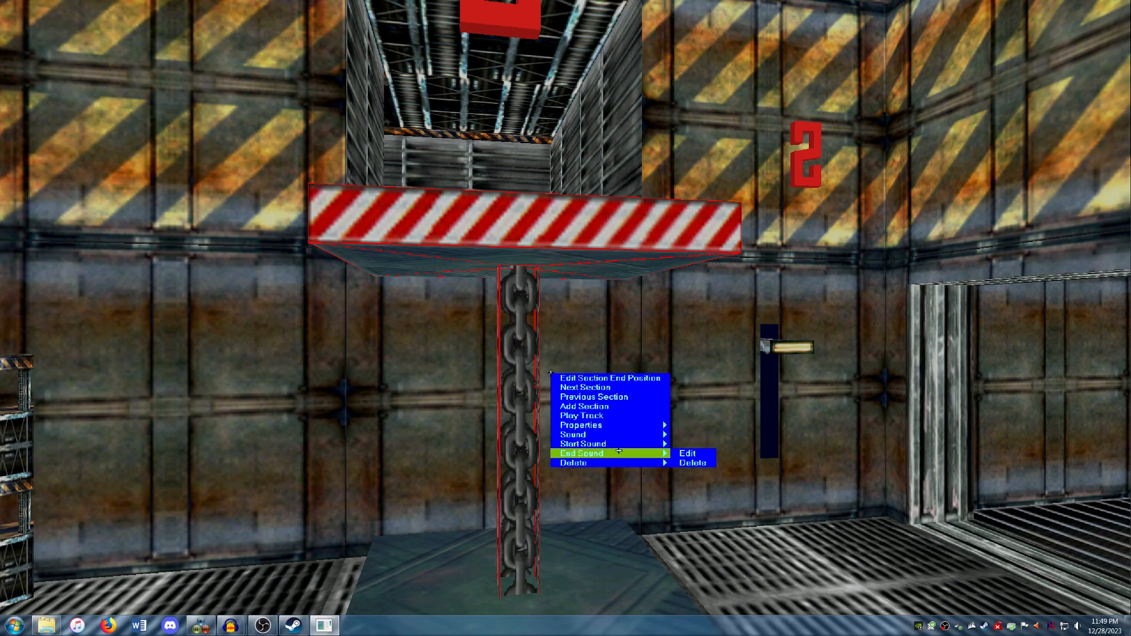
click(685, 453)
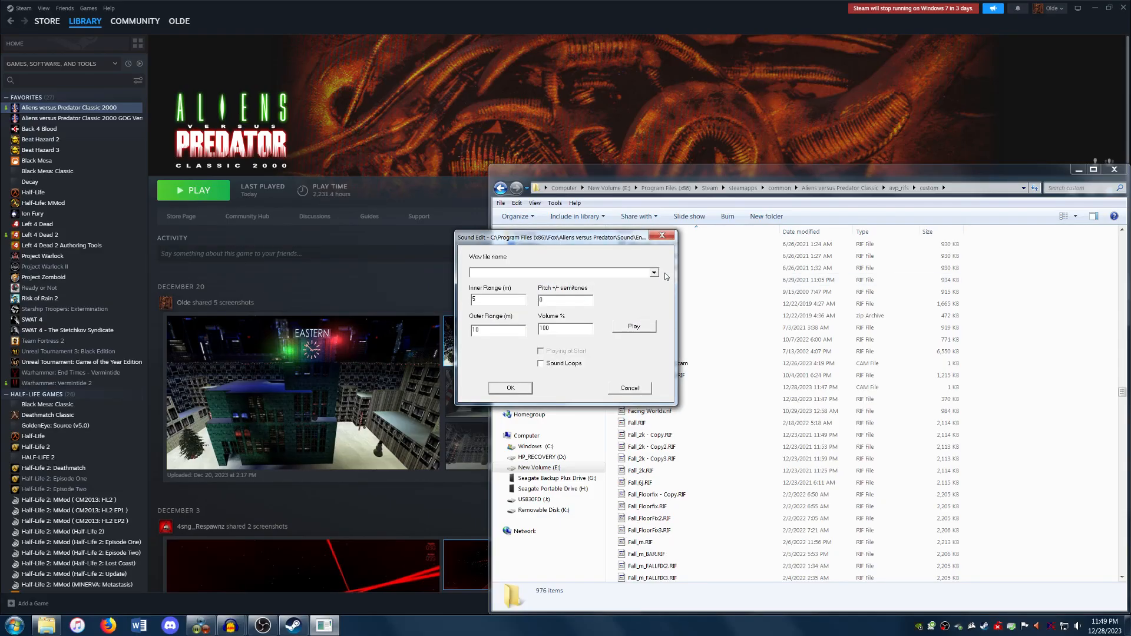
click(655, 273)
drag(656, 295, 655, 349)
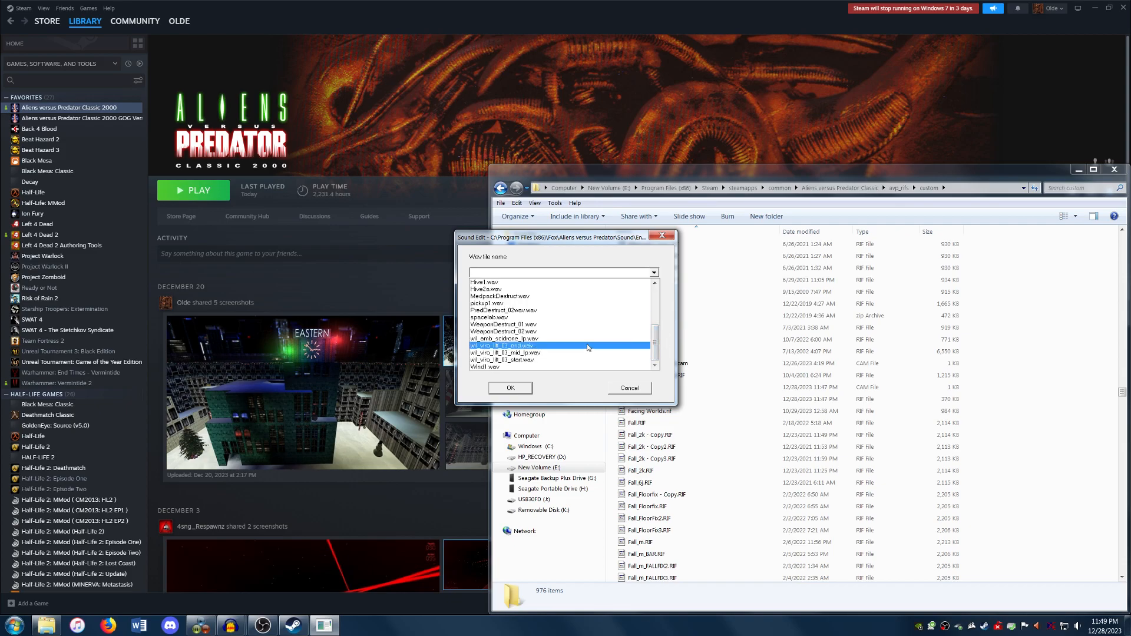
click(587, 347)
Step: Give the end sound an inner range of 10 m, an outer range of 20 m and 60% volume
text(10)
key(Tab)
text(20)
key(Tab)
key(Tab)
text(60)
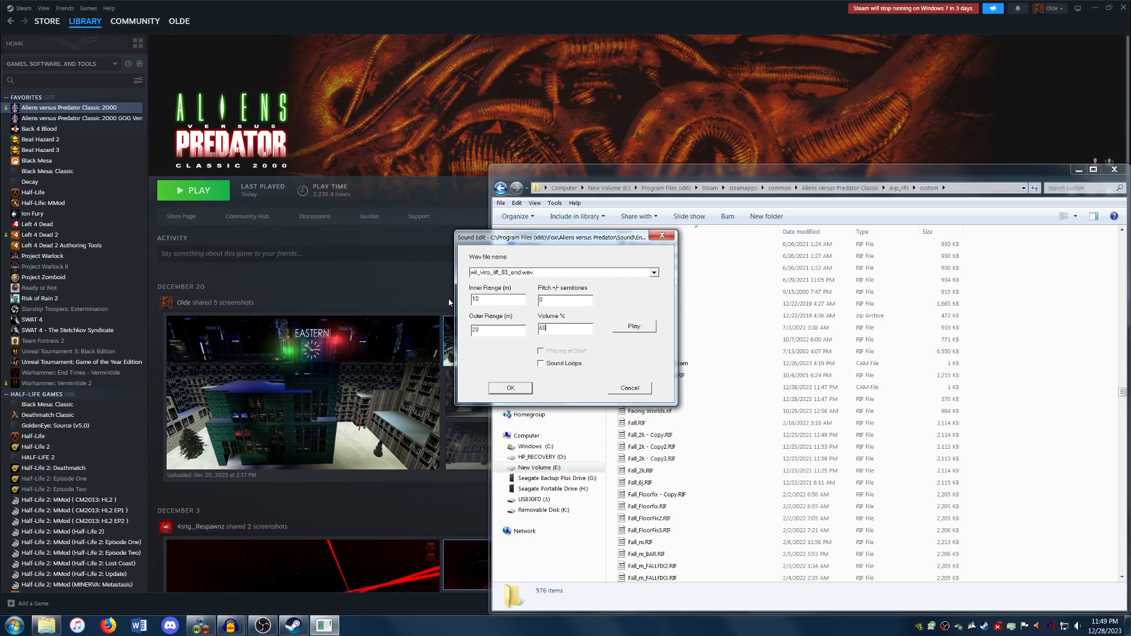
key(Return)
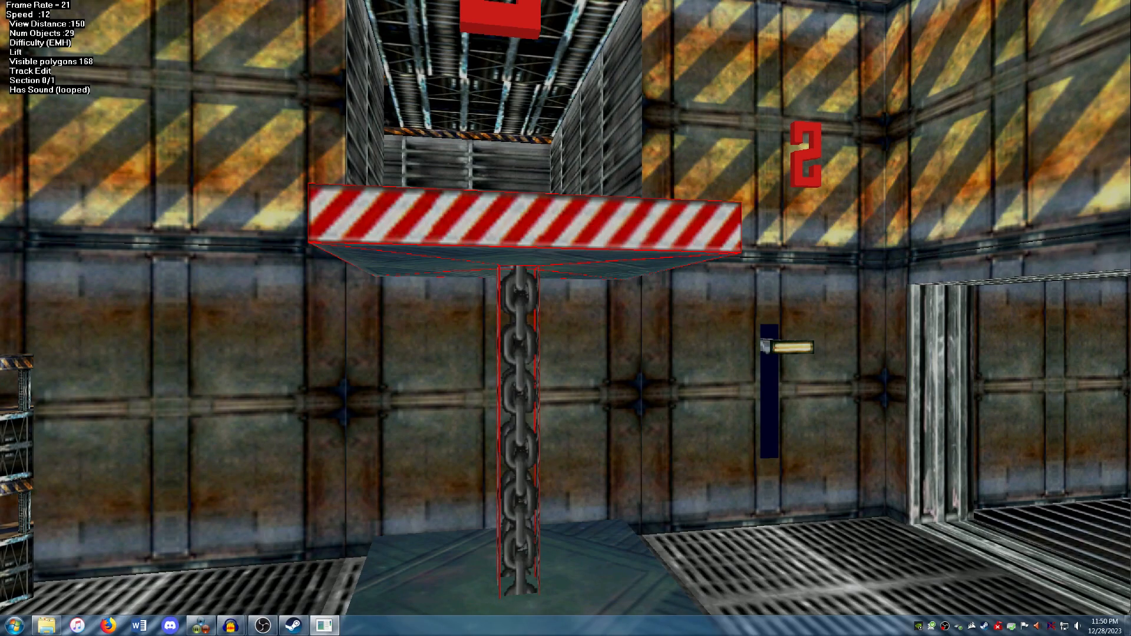
Step: Play the lift's track, examine the moving platform and its chain from several angles, and stop the playback
right_click(531, 365)
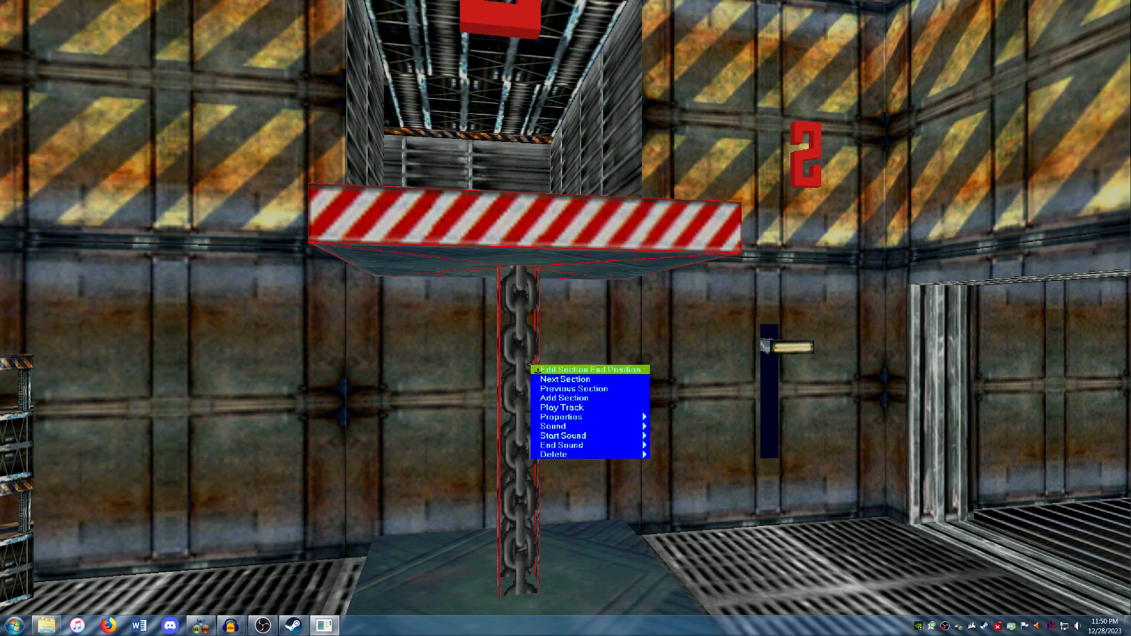
click(564, 407)
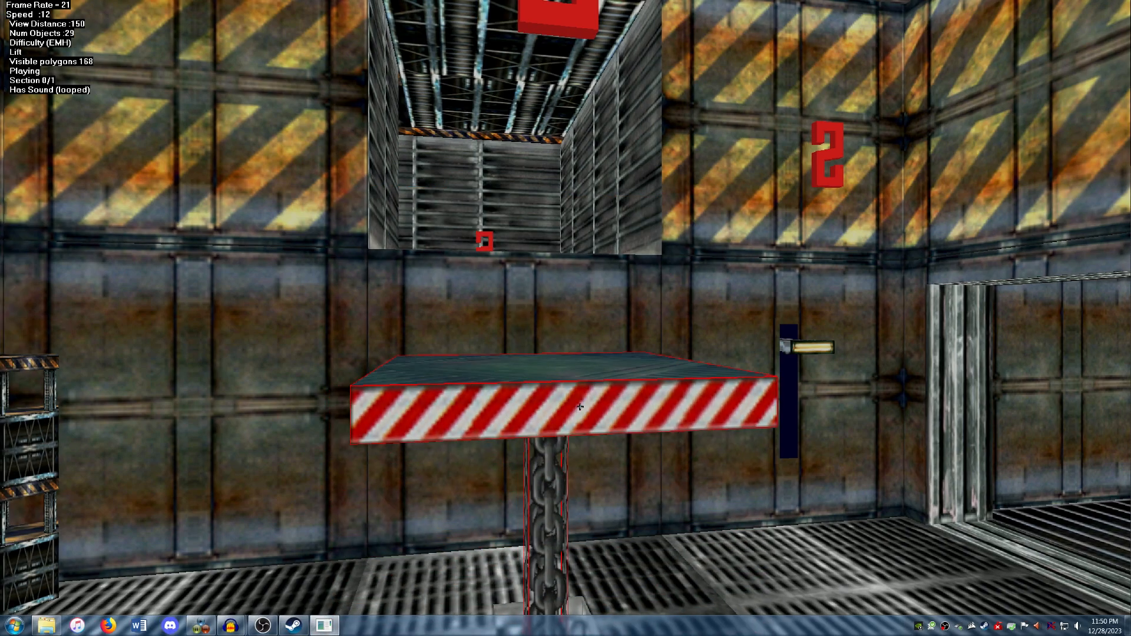
key(Right)
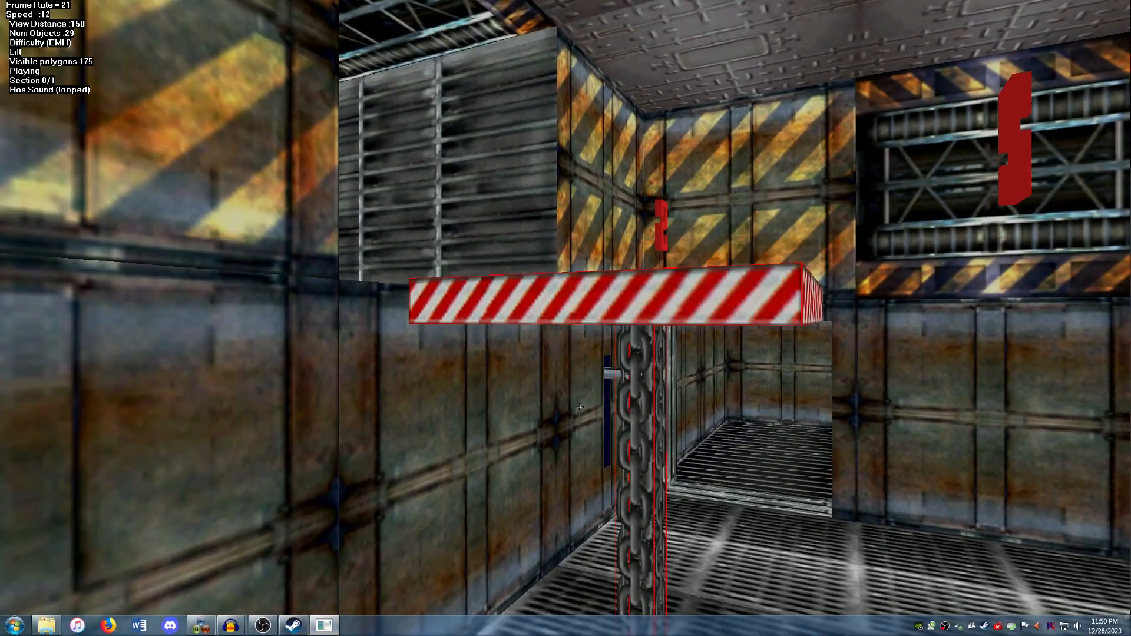
key(Left)
key(Up)
key(Down)
key(Right)
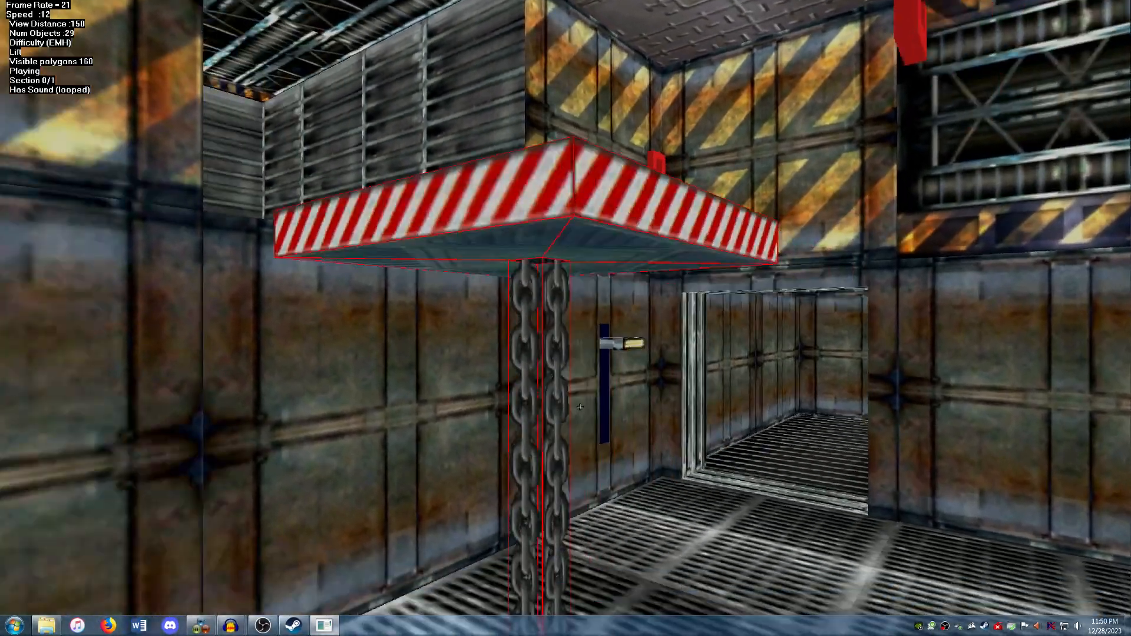
key(Left)
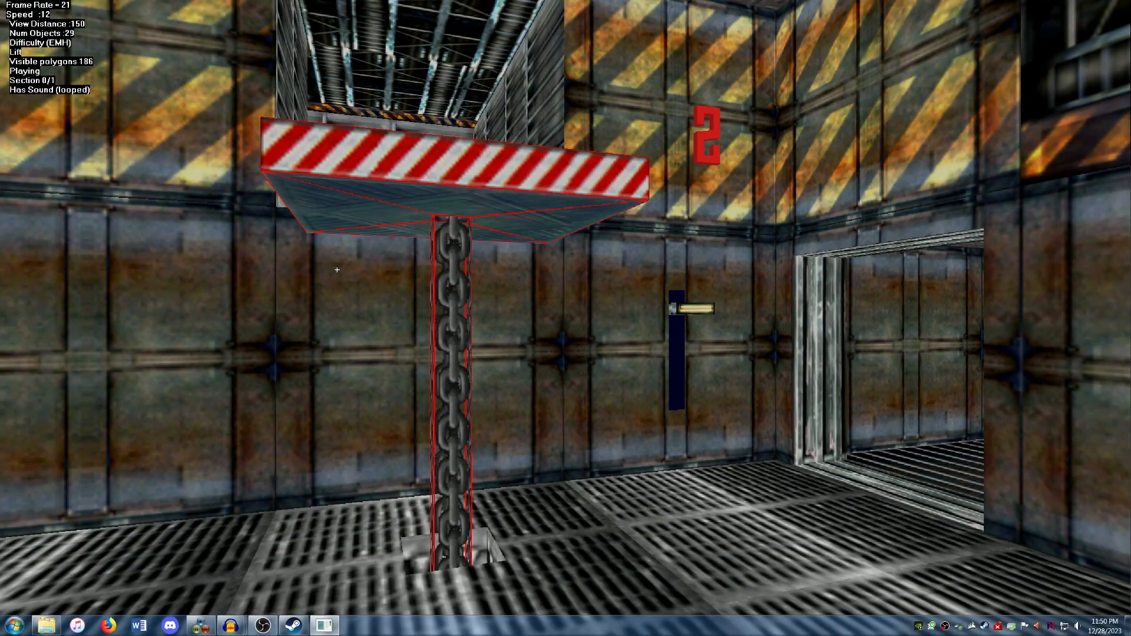
right_click(365, 325)
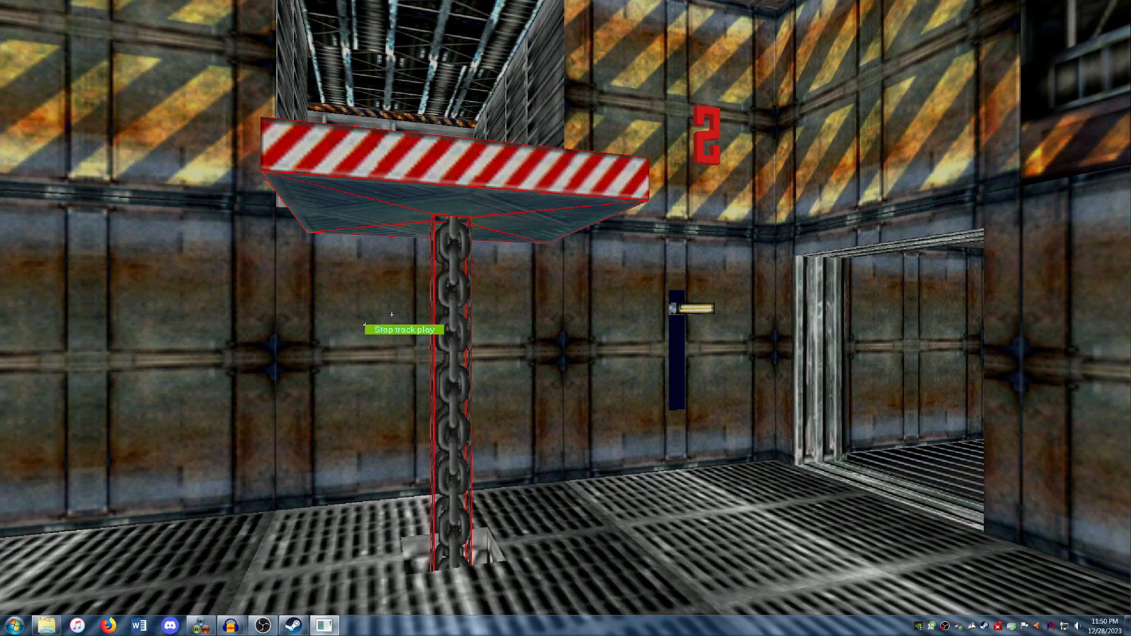
click(395, 327)
right_click(397, 334)
click(402, 337)
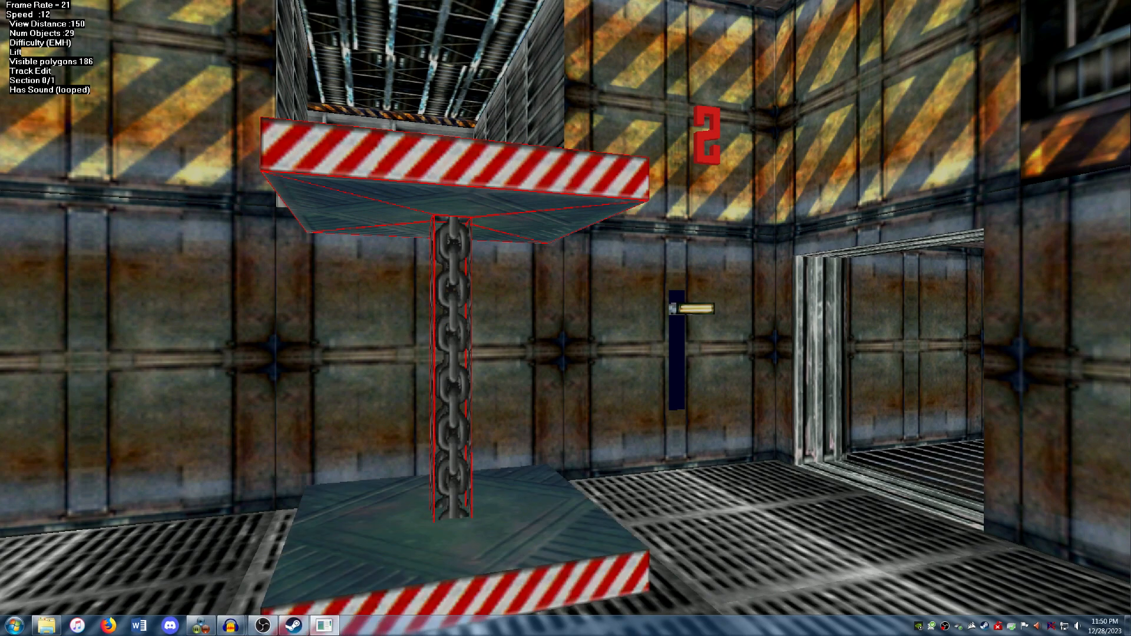
Step: Stop editing the lift's track and exit the level editor
click(4, 5)
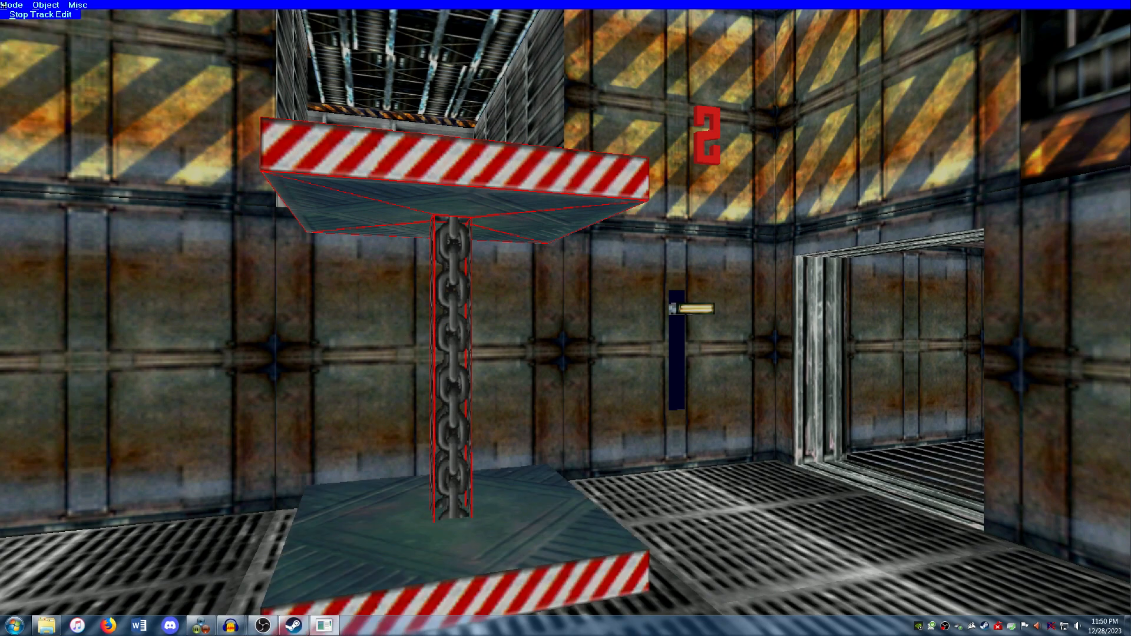
click(13, 14)
click(9, 24)
click(9, 6)
click(9, 13)
click(9, 5)
click(9, 12)
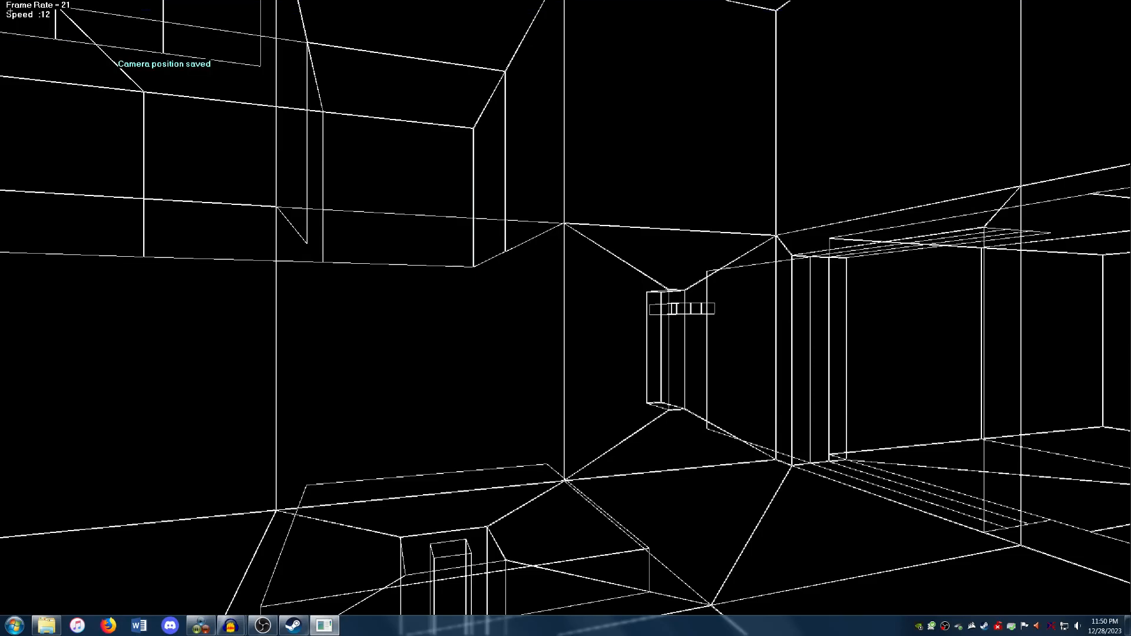
click(314, 132)
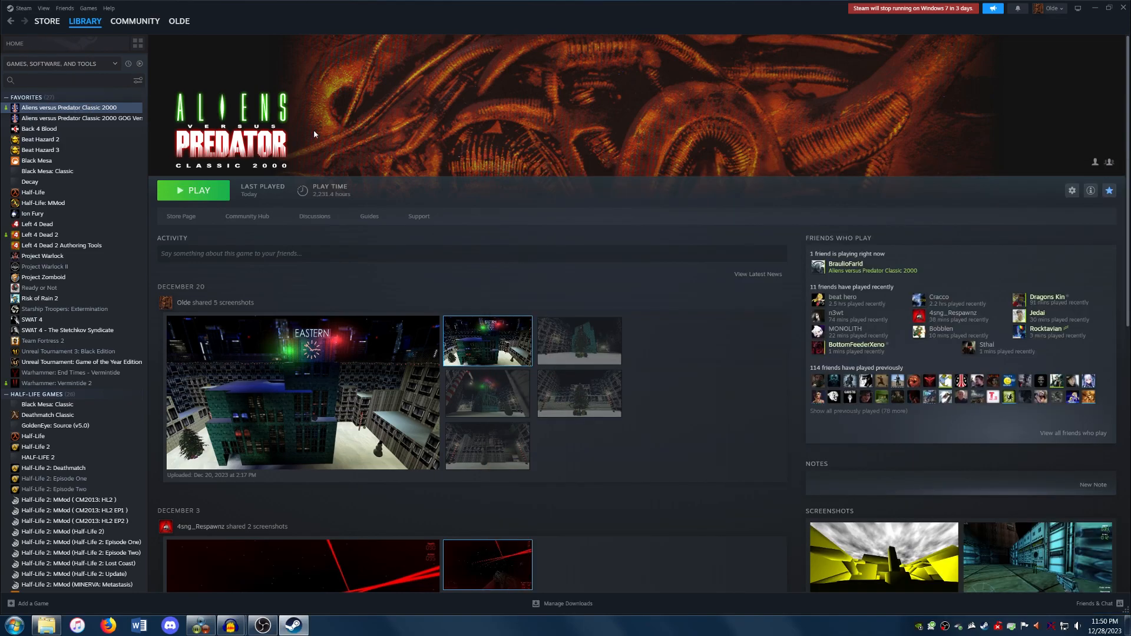
Step: Launch Aliens versus Predator Classic 2000 from Steam and start a multiplayer game on the level with the lift
click(192, 198)
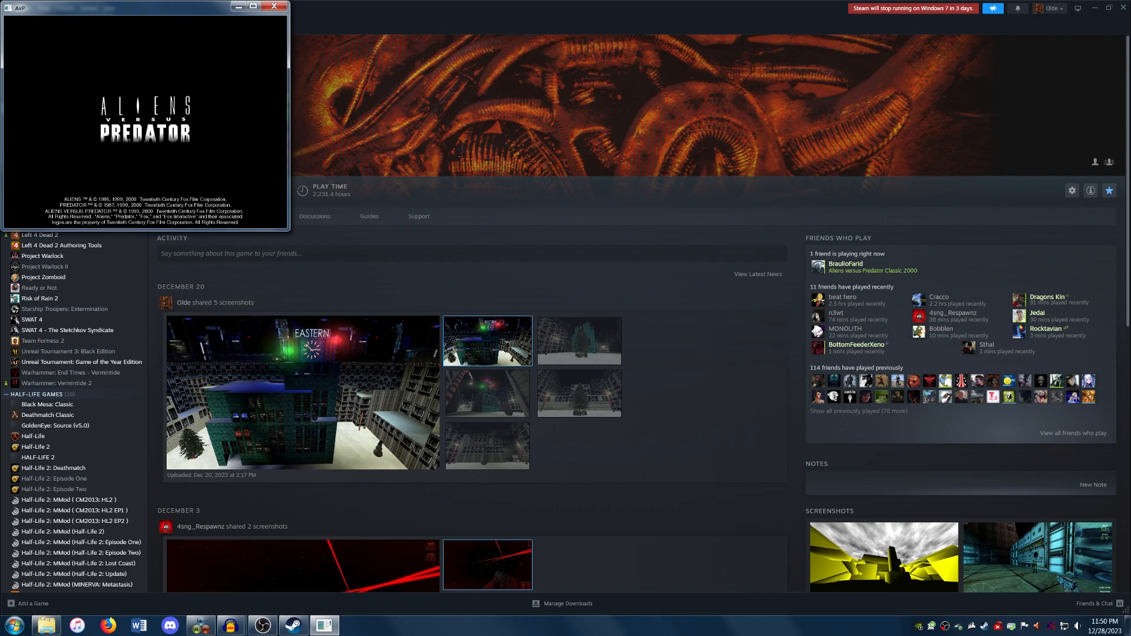
key(Down)
key(Down)
key(Down)
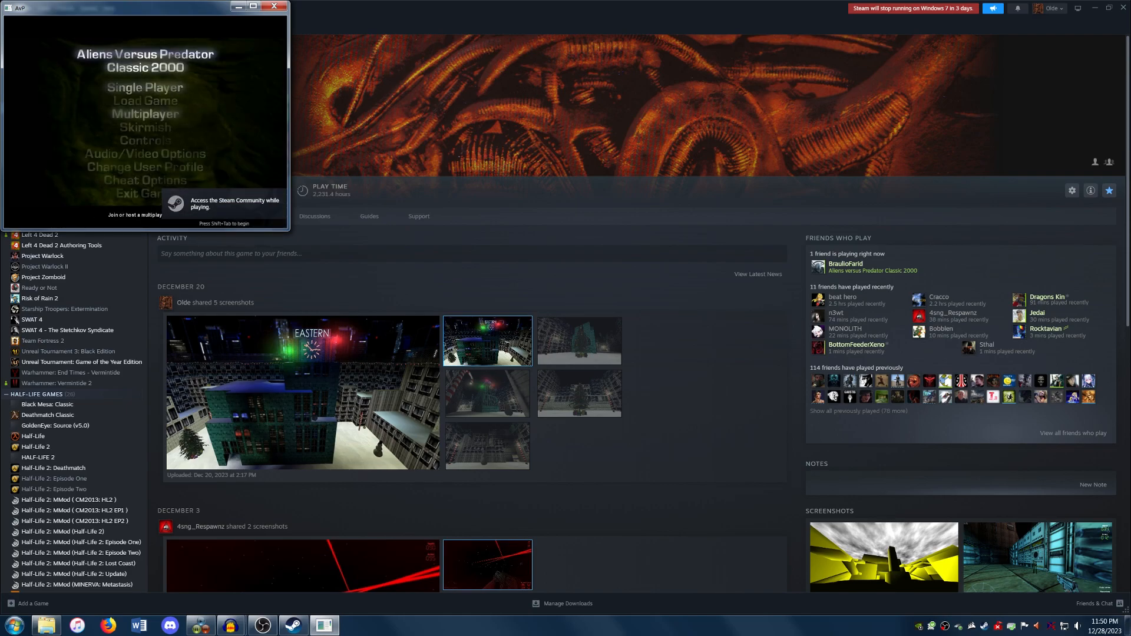
key(Return)
key(Down)
key(Down)
key(Down)
key(Return)
key(Return)
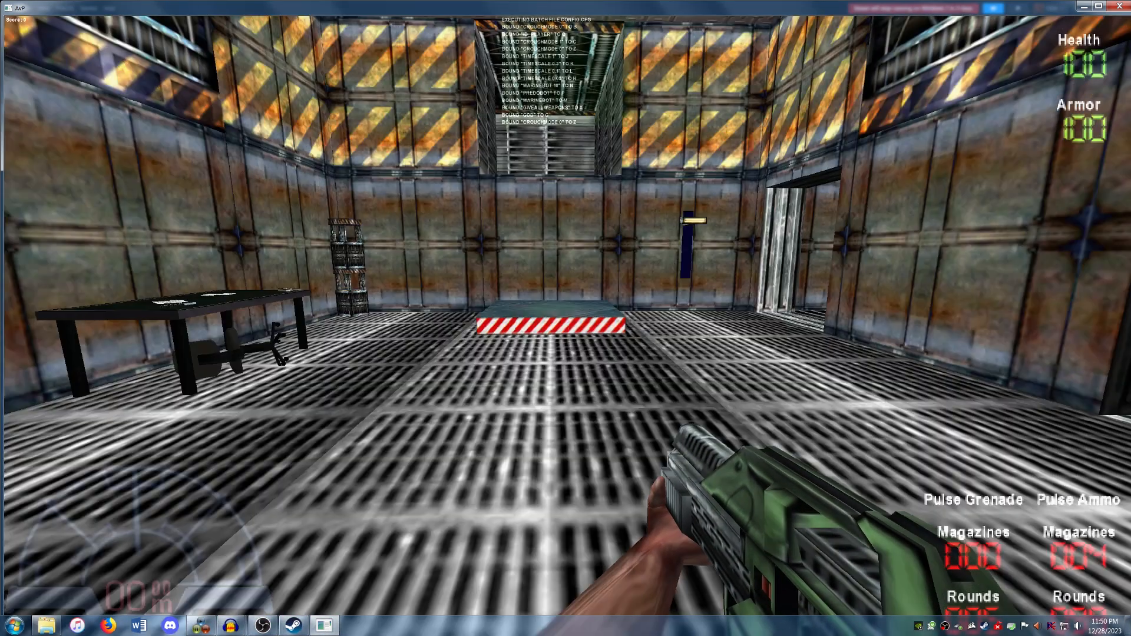
Step: Walk the marine forward onto the striped lift platform to test it in the game
key(w)
key(w)
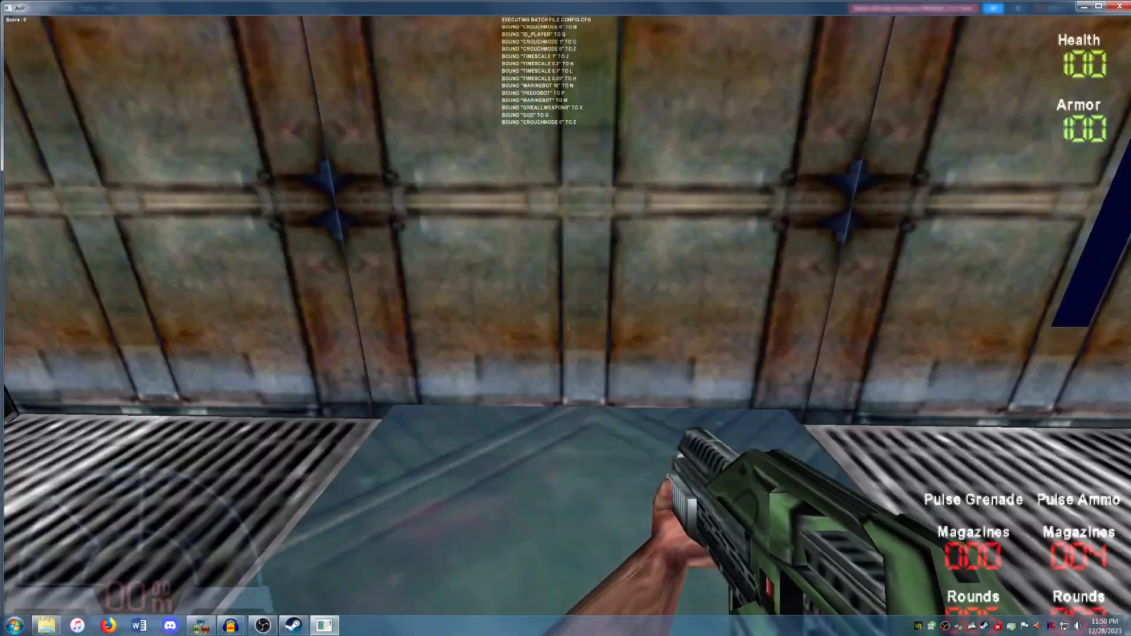